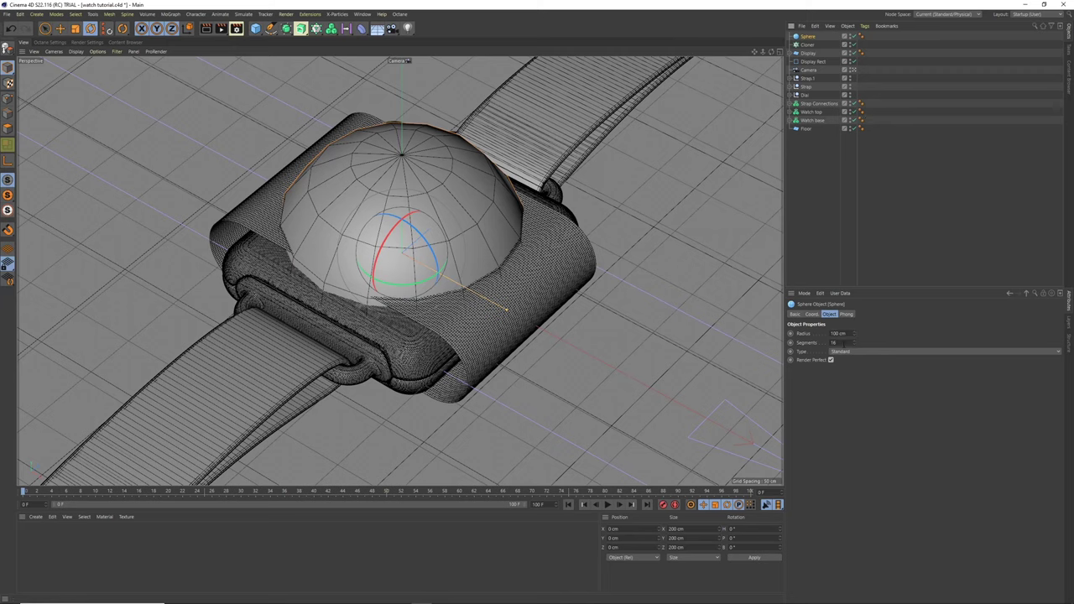
- Set the sphere's segments to 8 and its radius to 0.1 cm
type("8")
key("Return")
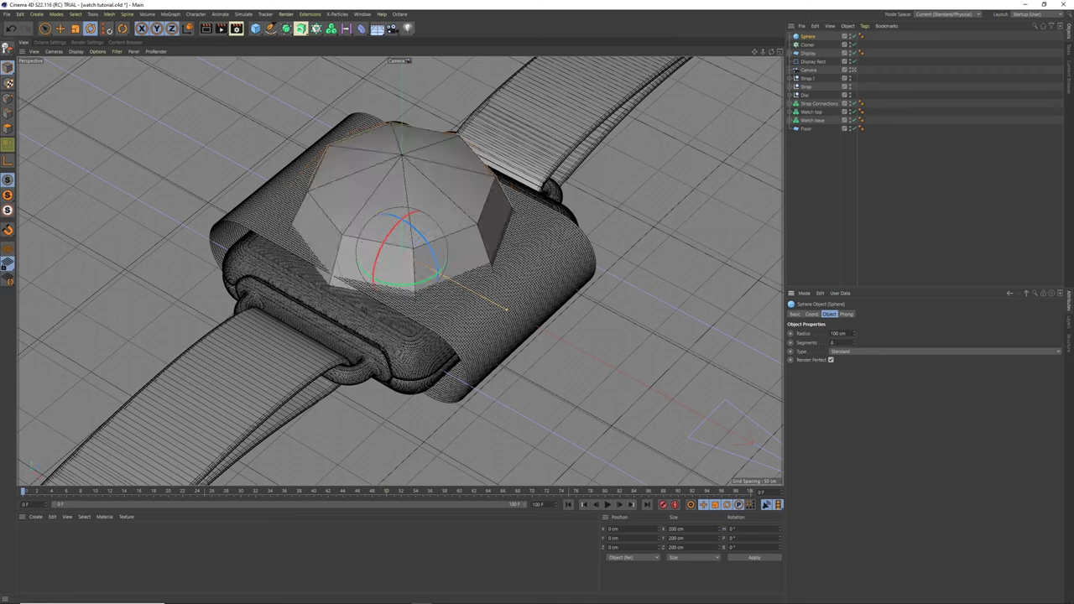
left_click_drag(847, 334, 784, 319)
type("0.1")
key("Return")
- Rename the cloner as Display
left_click(807, 44)
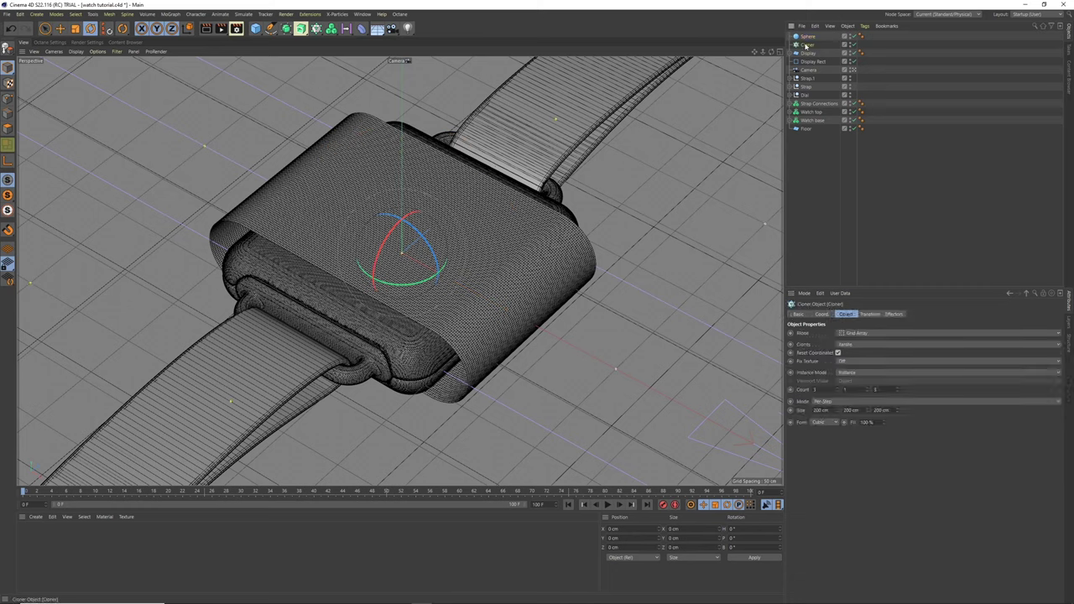
double_click(806, 44)
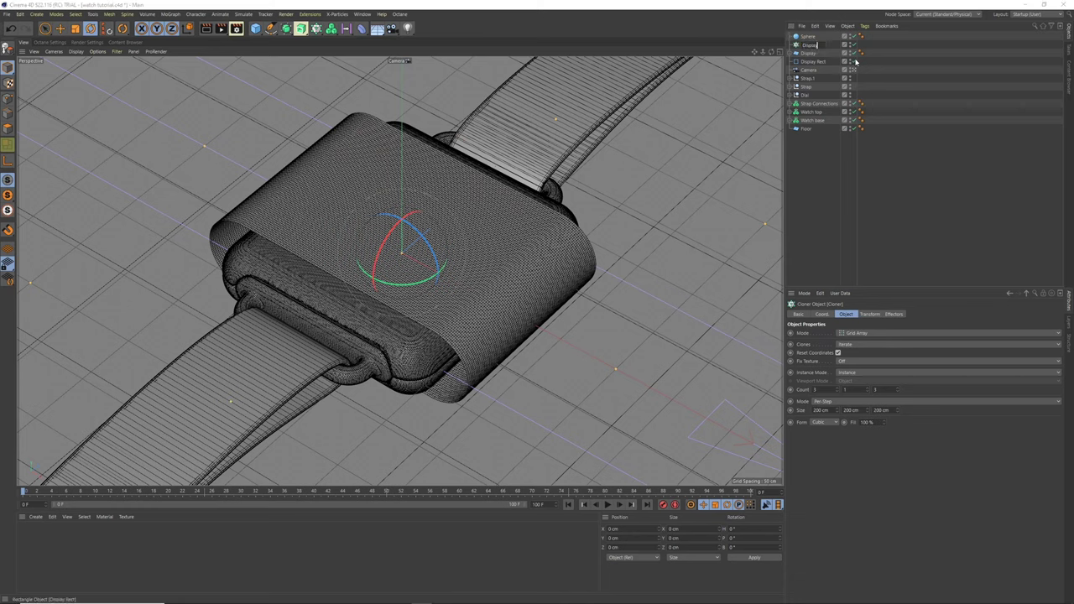
type("Display")
key("Return")
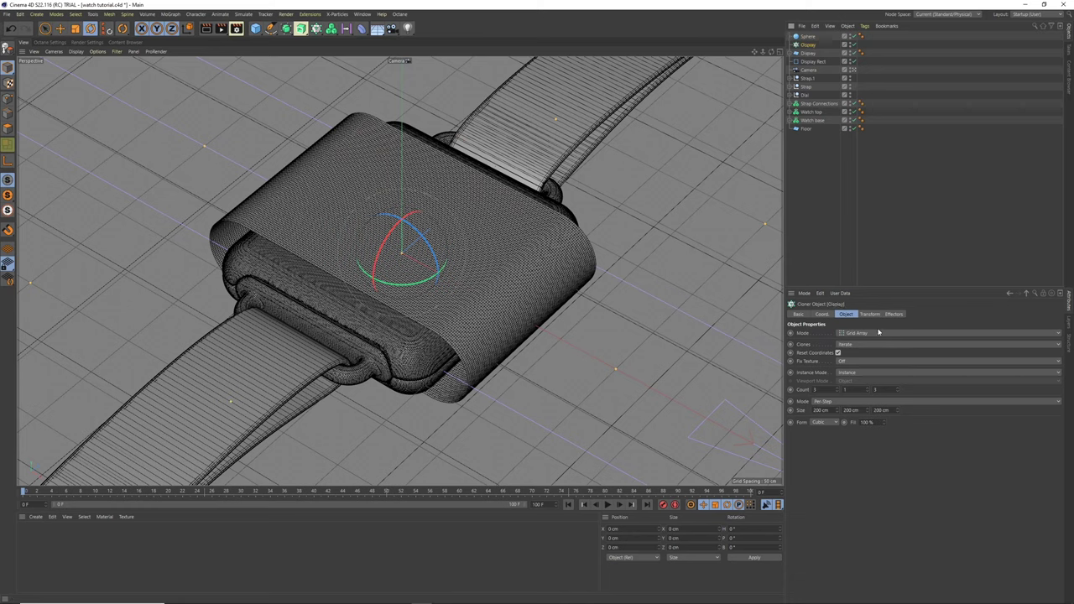
- Set the Display cloner's instance mode to Render Instance
left_click(863, 345)
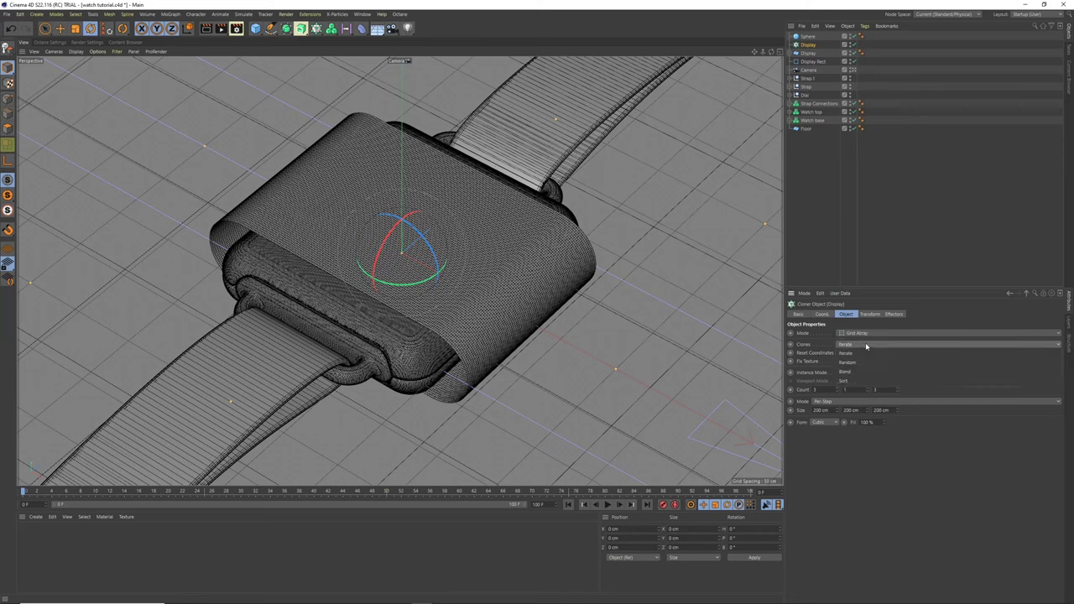
left_click(820, 345)
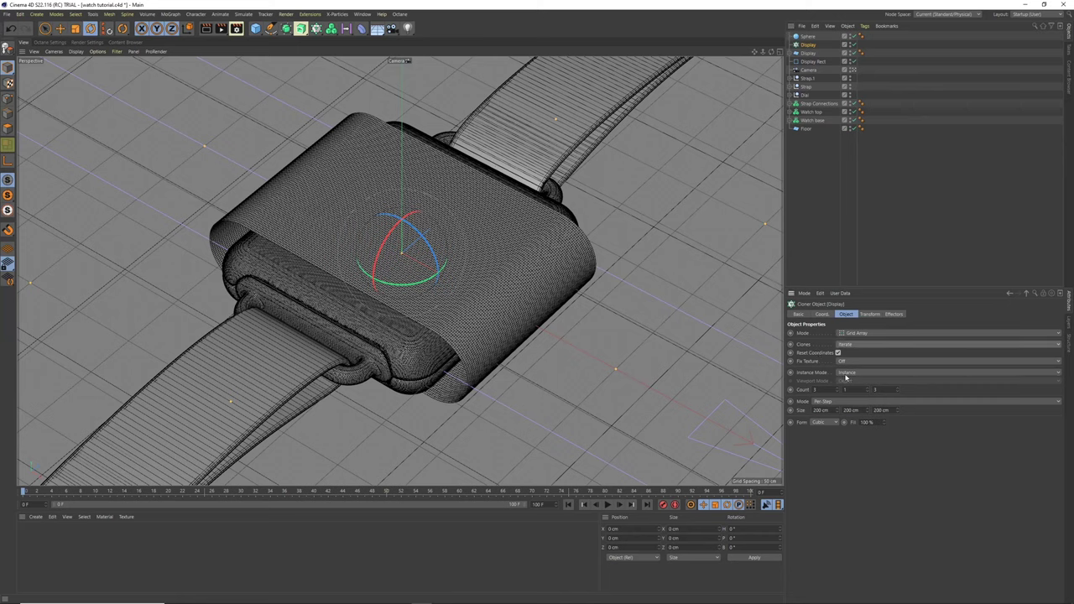
left_click(847, 374)
left_click(864, 385)
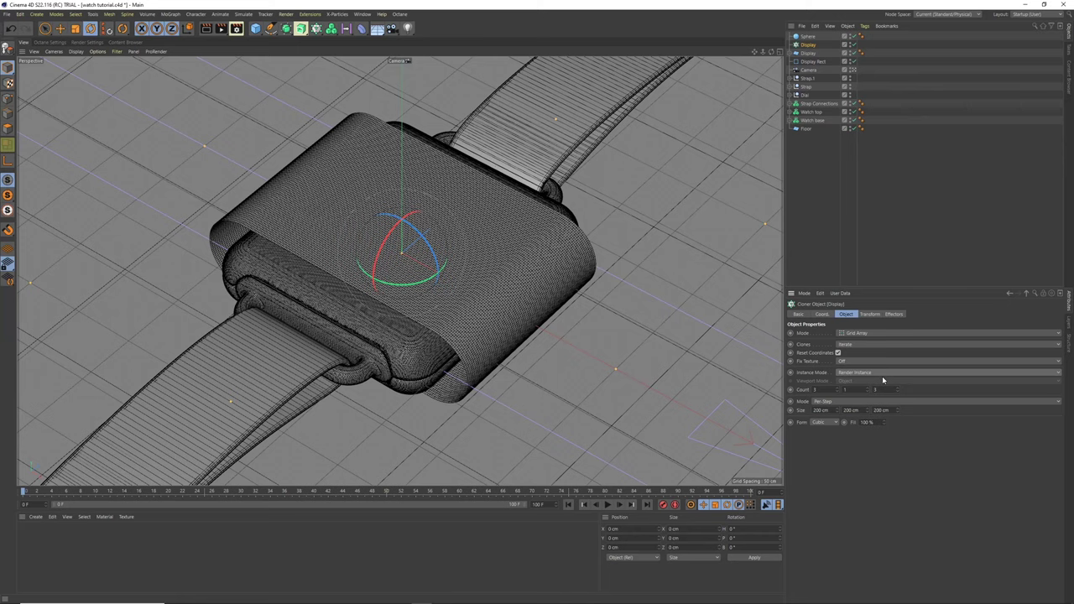
- Set the Display cloner's mode to Object and assign the Display plane as its source object
left_click(855, 334)
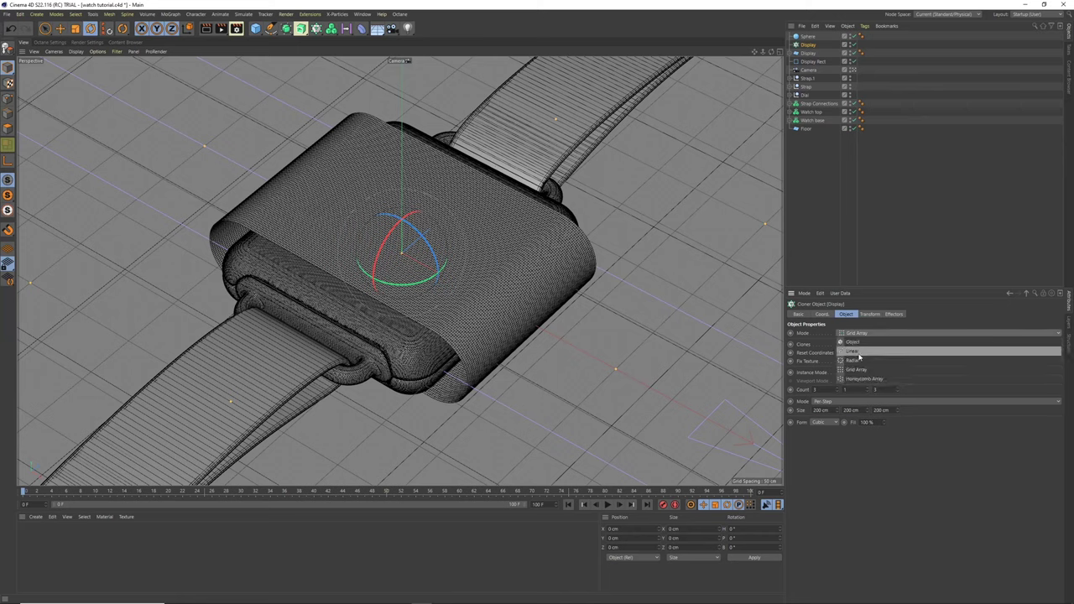
left_click(853, 341)
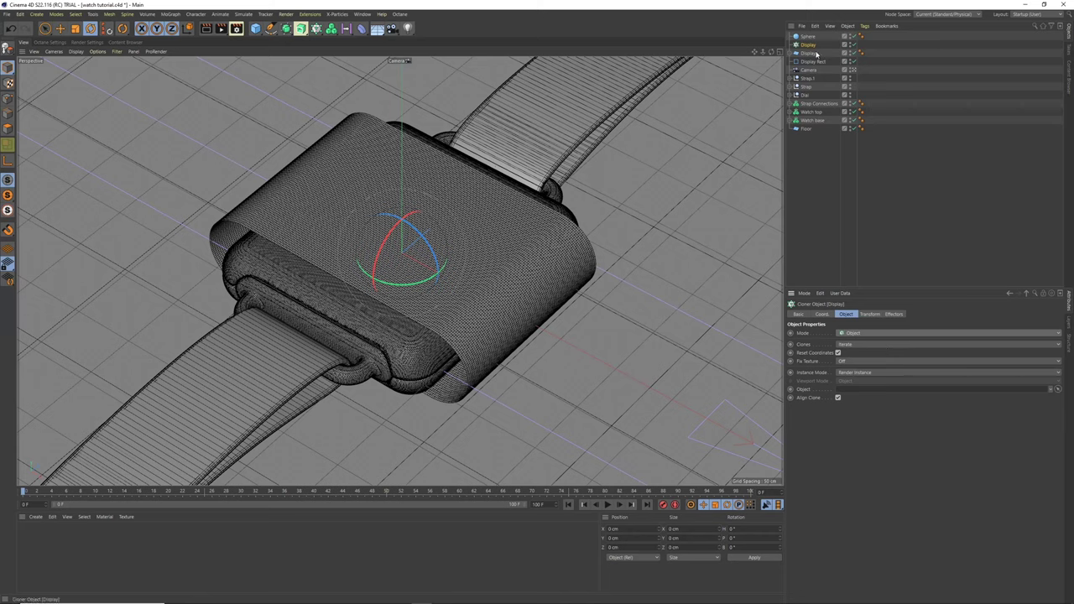
left_click_drag(861, 382, 858, 391)
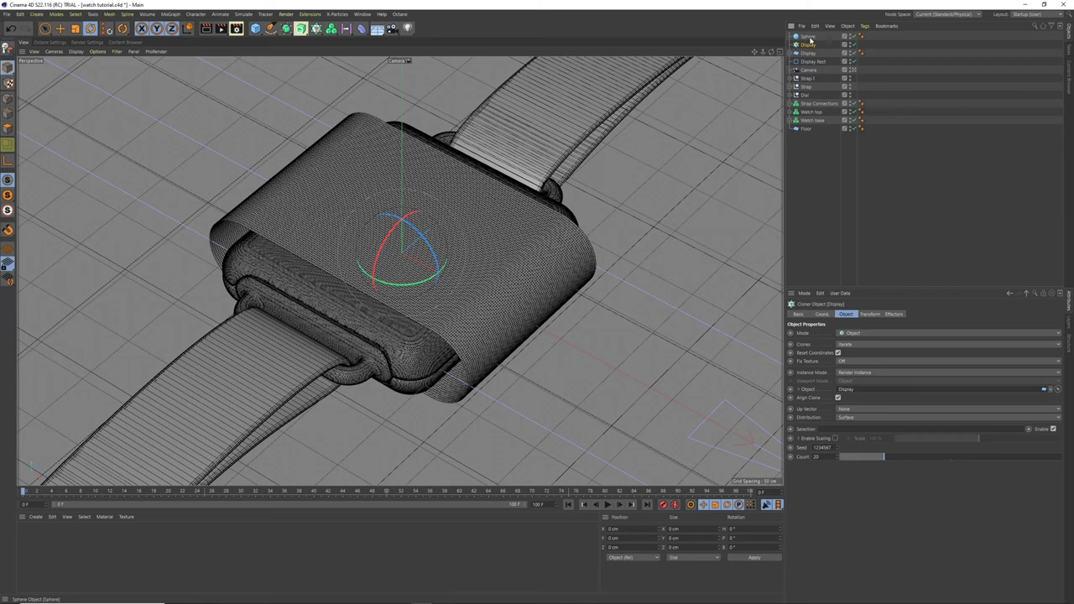
- Nest the sphere under the Display cloner and hide the Display plane
left_click_drag(811, 39, 811, 46)
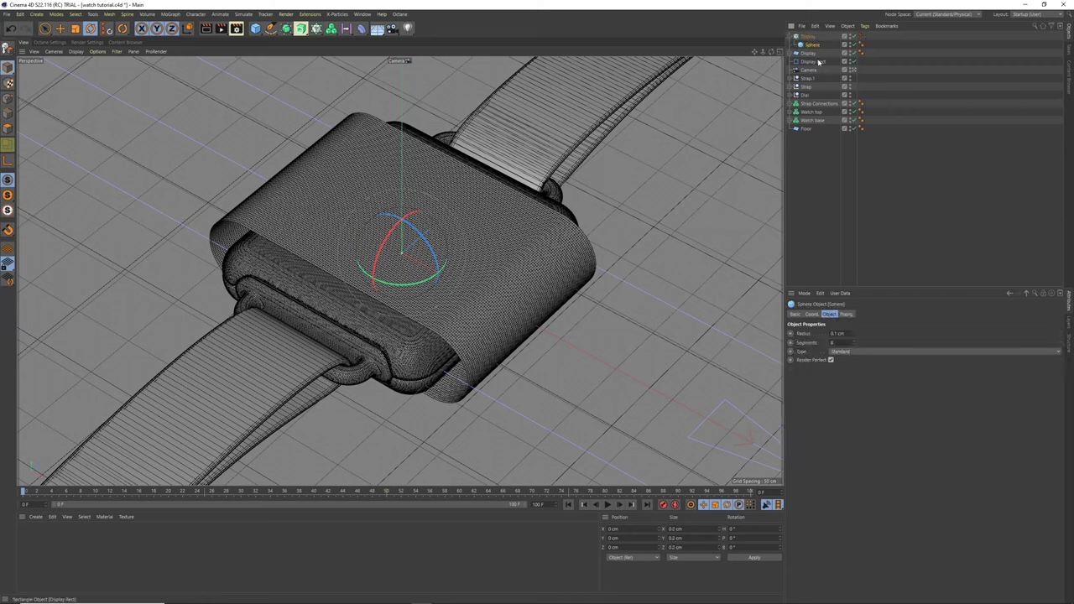
left_click(791, 37)
left_click(808, 39)
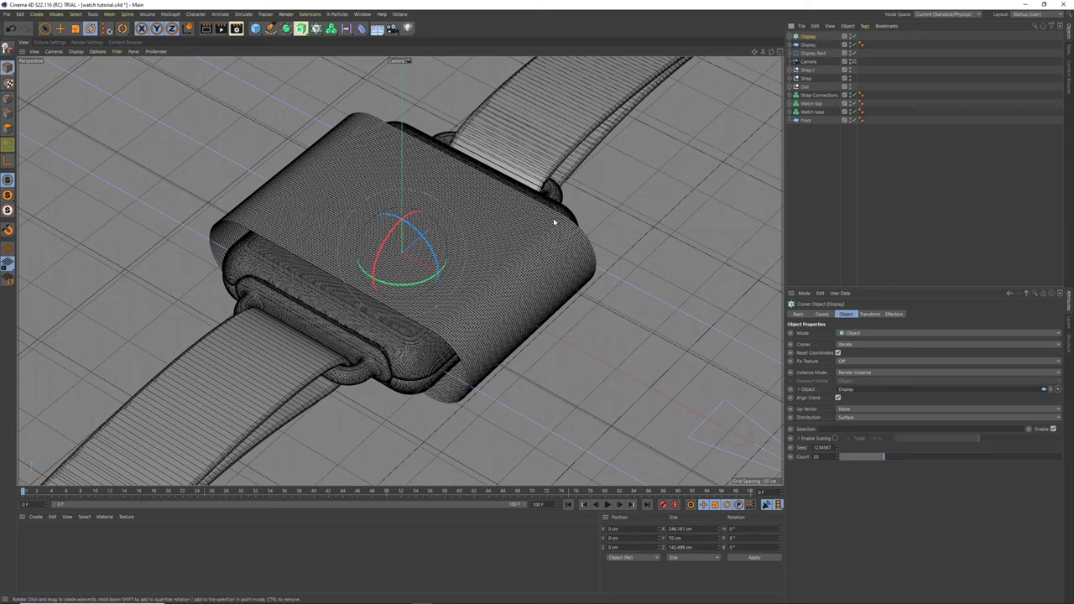
left_click(852, 47)
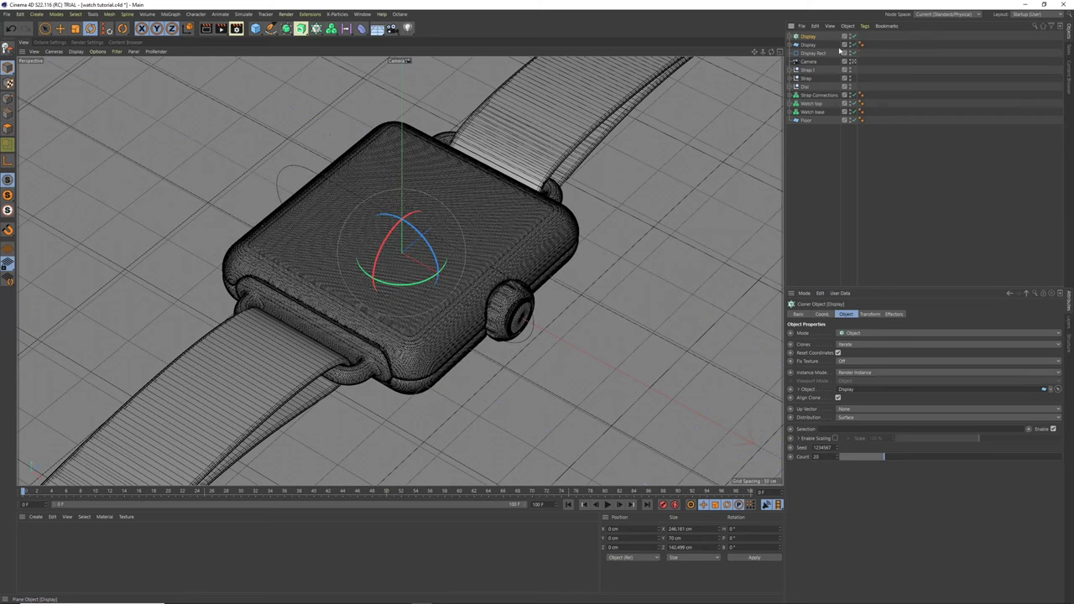
- Try a radius of 1 cm for the cloned sphere and return it to 0.1 cm
left_click(791, 37)
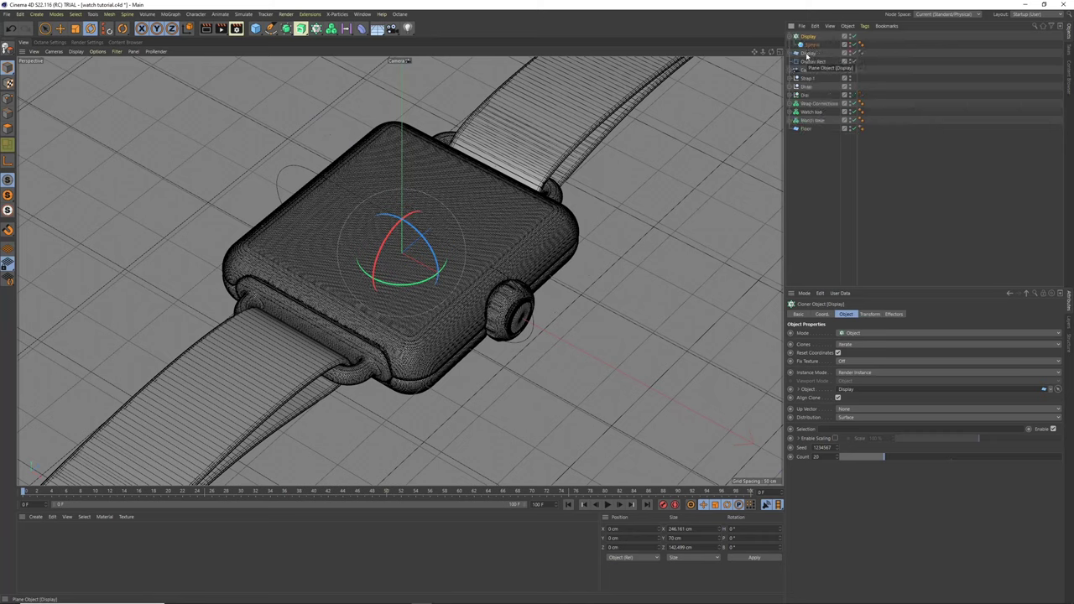
left_click(810, 45)
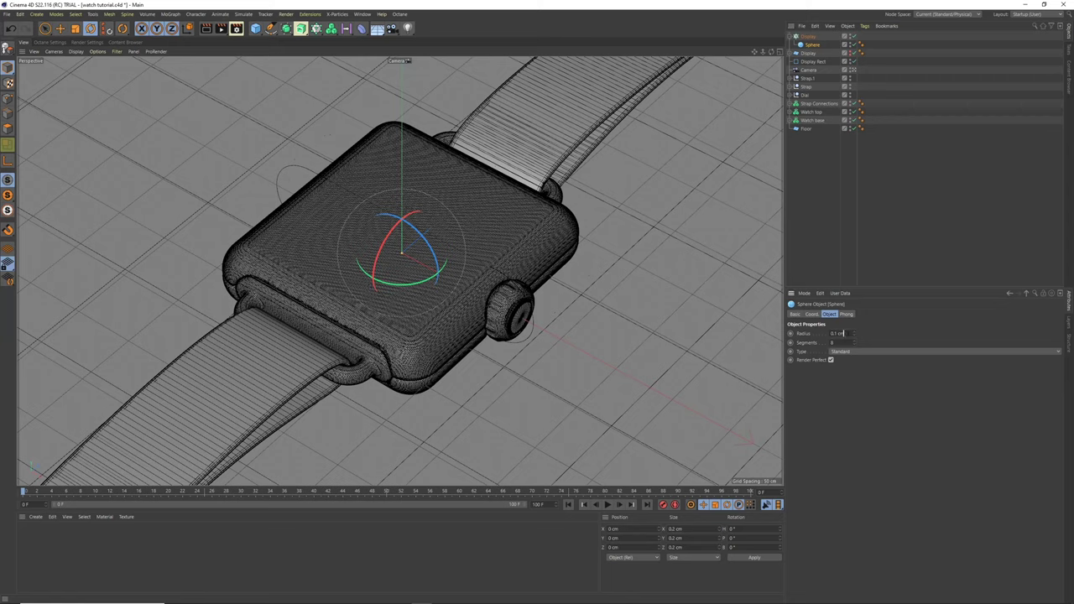
double_click(839, 333)
type("1")
key("Return")
left_click_drag(850, 334, 736, 308)
type("1")
key("Tab")
left_click_drag(846, 334, 771, 318)
type(".1")
key("Return")
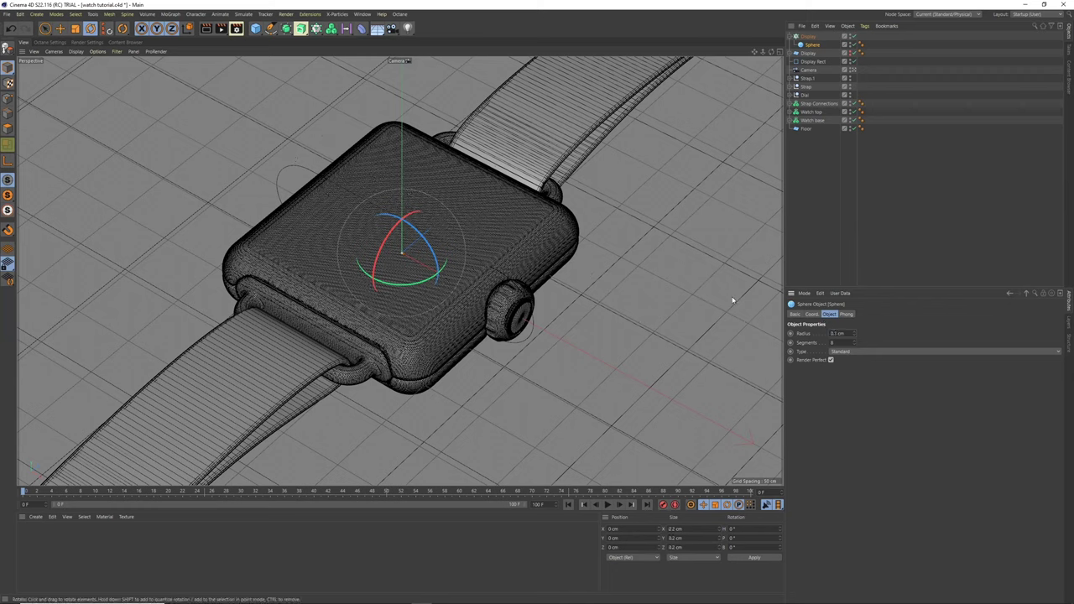
- Show the viewport shaded without wireframe lines and set the Display cloner's distribution to Polygon Center
left_click(76, 51)
left_click(87, 66)
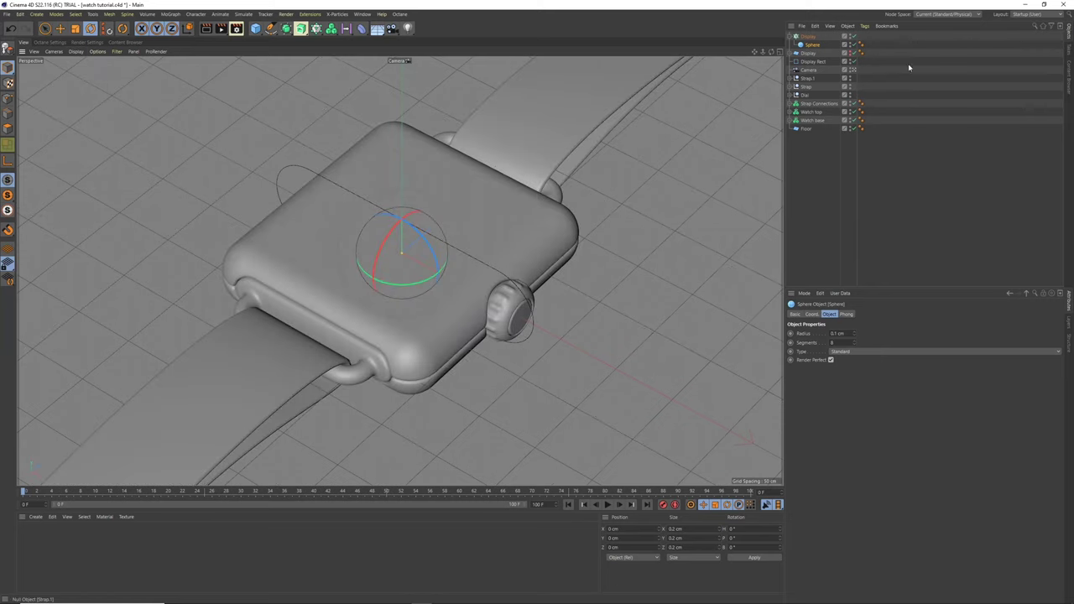
left_click(808, 37)
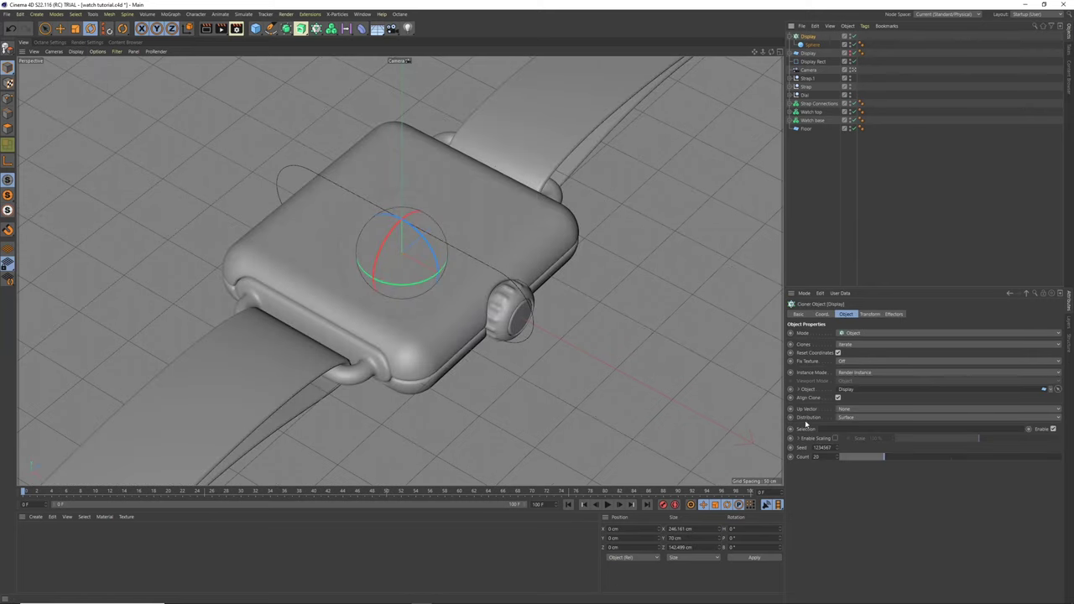
left_click(882, 418)
left_click(897, 367)
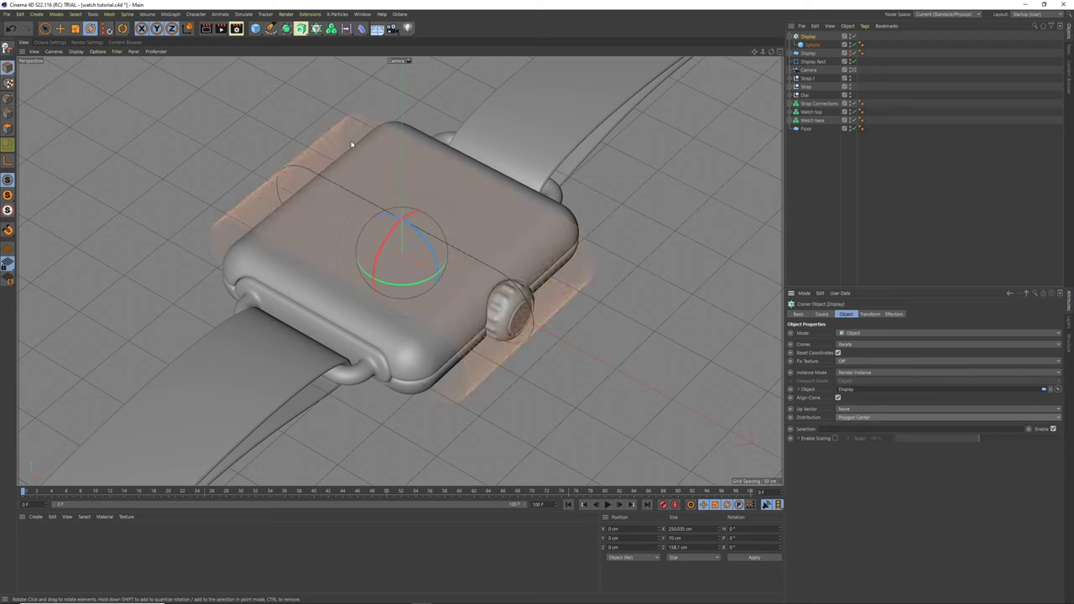
left_click(816, 178)
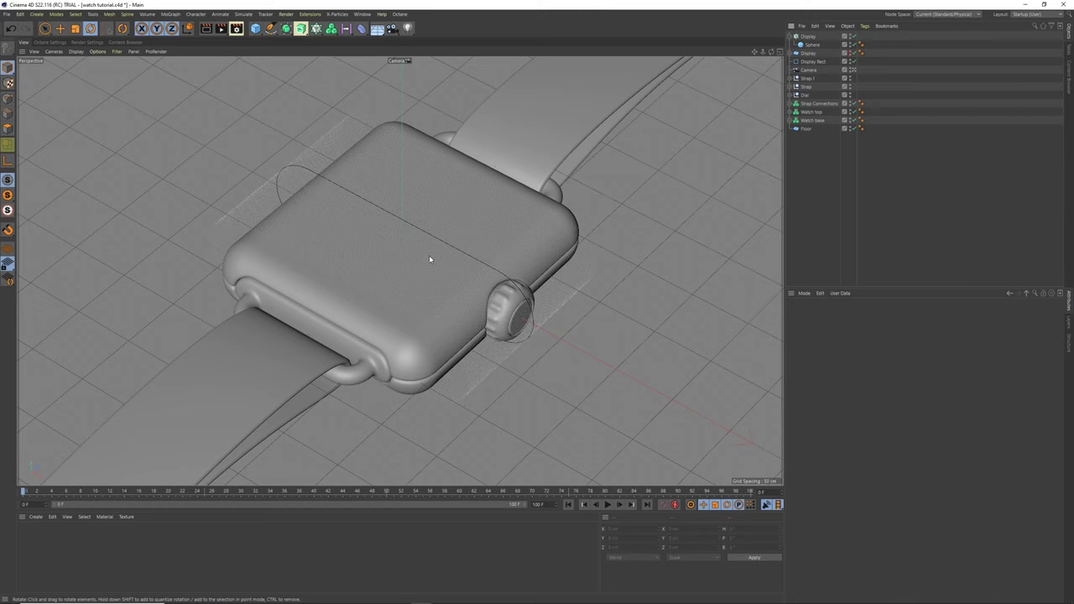
- Group the Display cloner, the Display plane and the Display Rect spline under one null
left_click(793, 36)
left_click(793, 44)
left_click(792, 45)
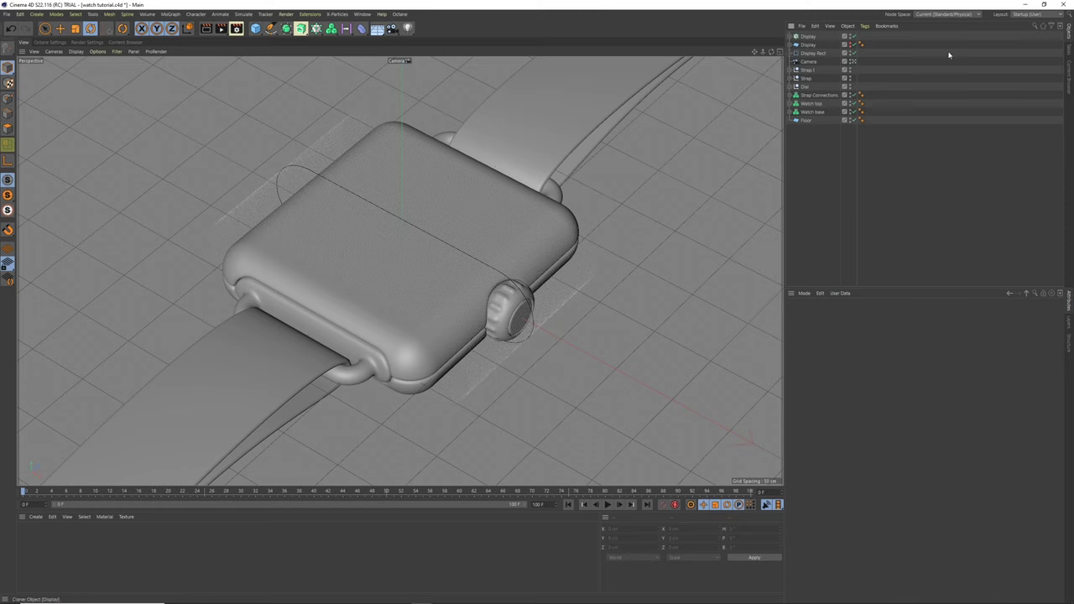
left_click(810, 36)
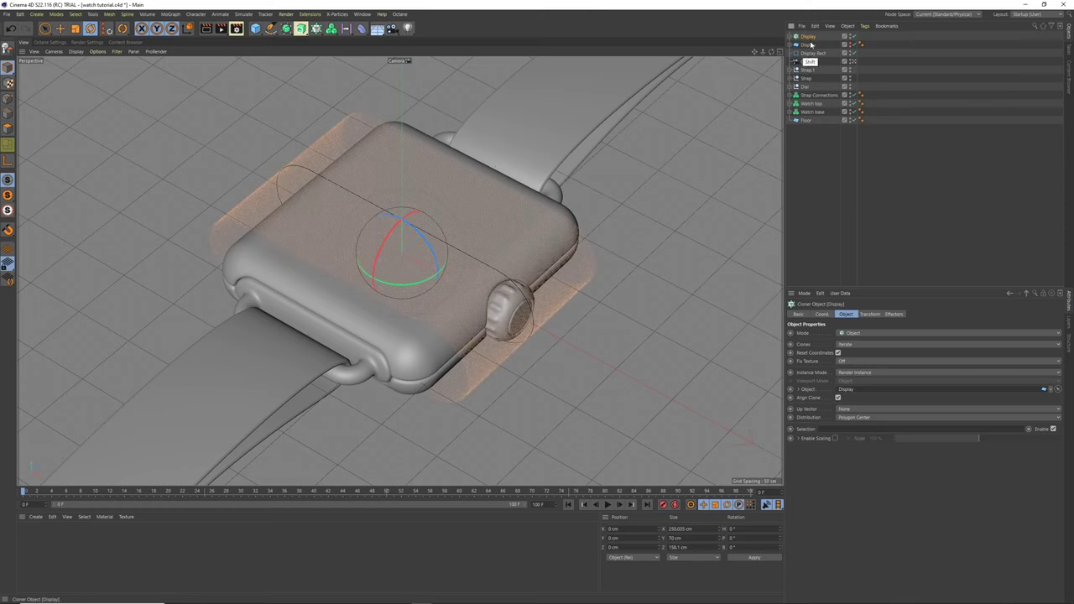
left_click(811, 45, "ctrl")
left_click(814, 54, "ctrl")
left_click(848, 25)
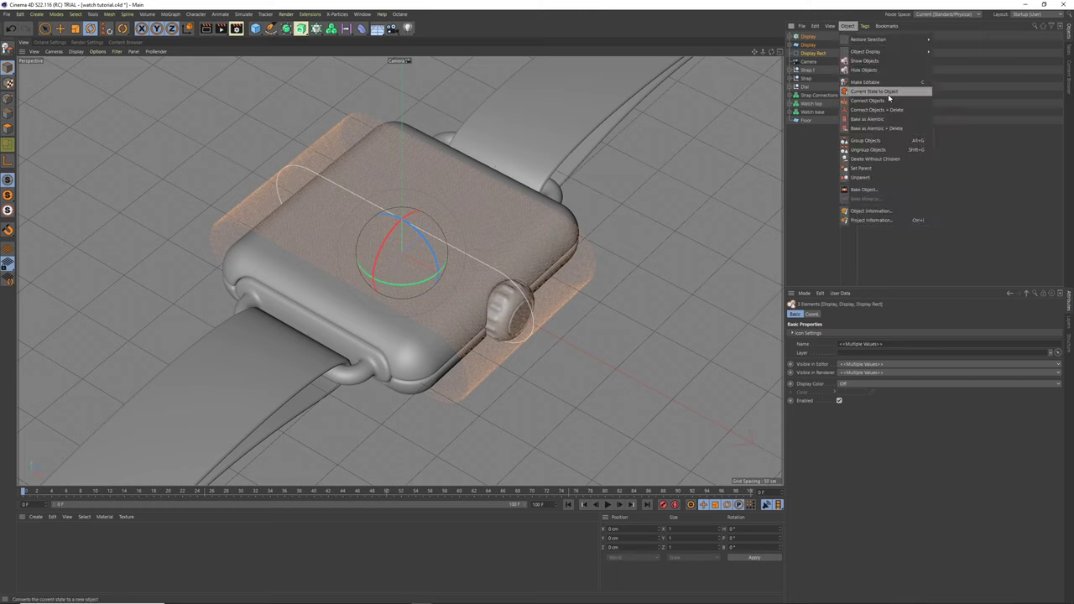
left_click(864, 137)
- Name the new null Display and place it directly below the Camera in the object hierarchy
double_click(806, 36)
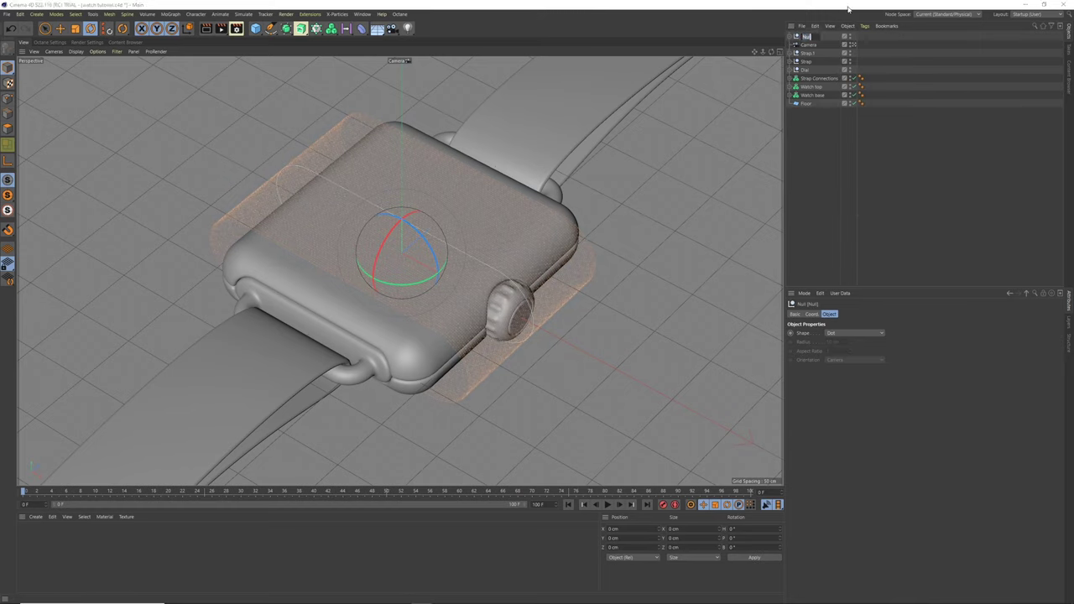
key("Return")
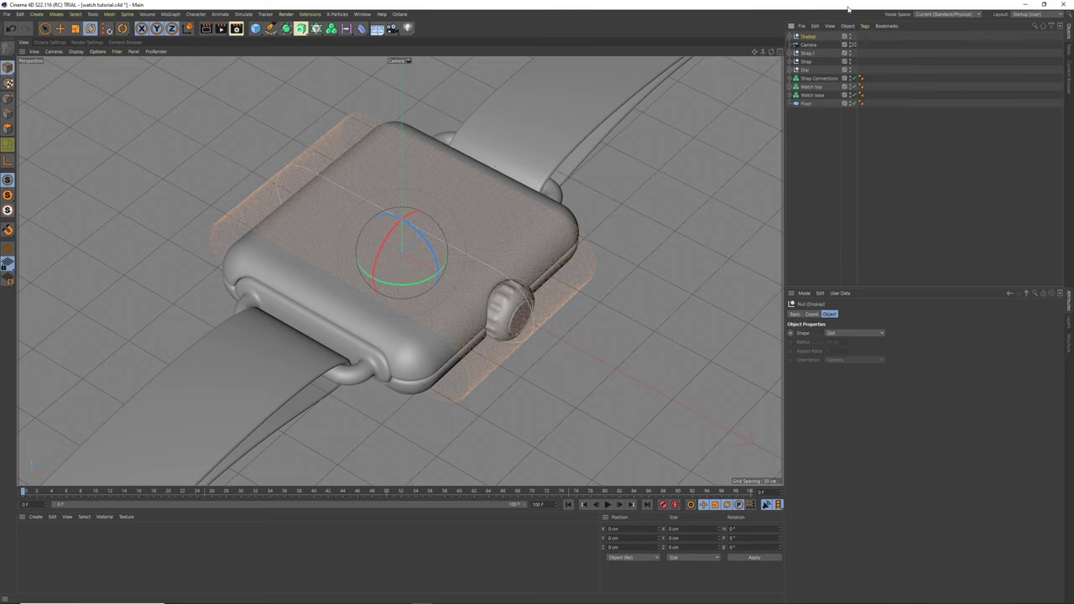
left_click_drag(807, 37, 809, 48)
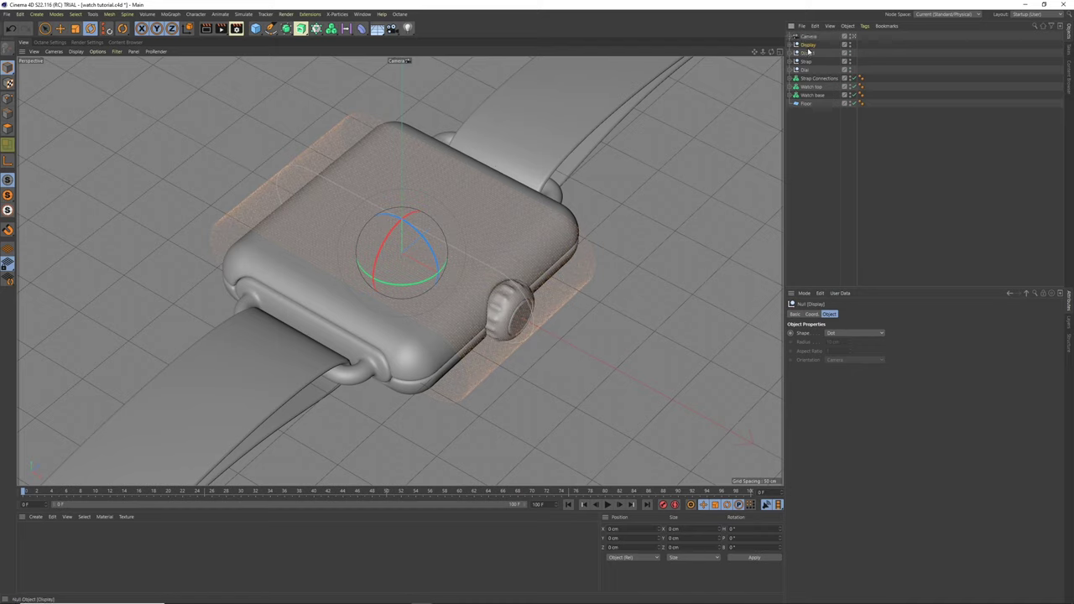
left_click(810, 139)
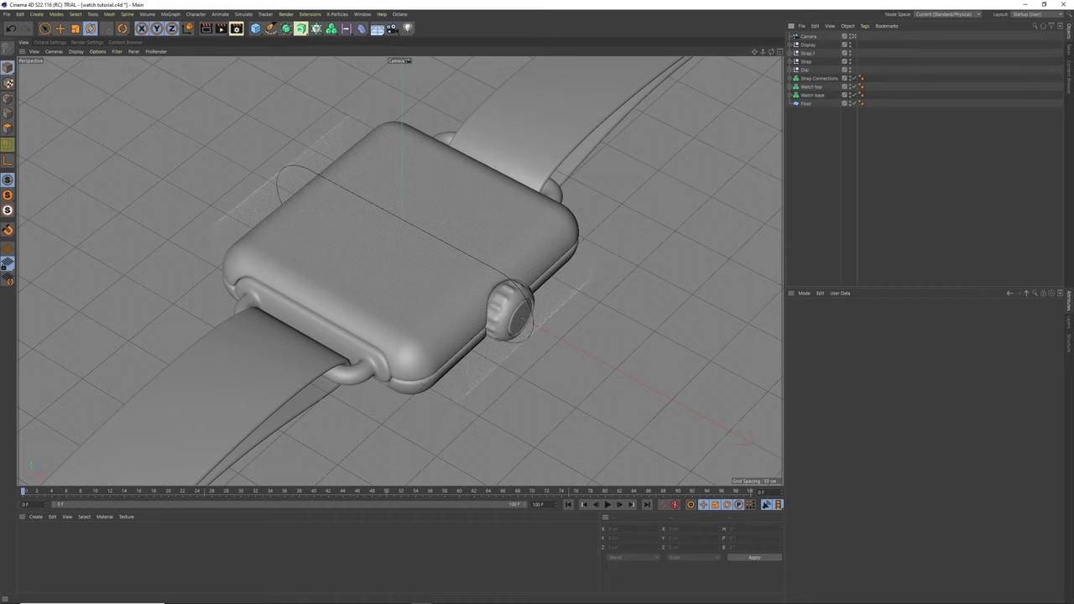
- Switch to After Effects and view the watchdisplay1 composition from its first frame
left_click(381, 595)
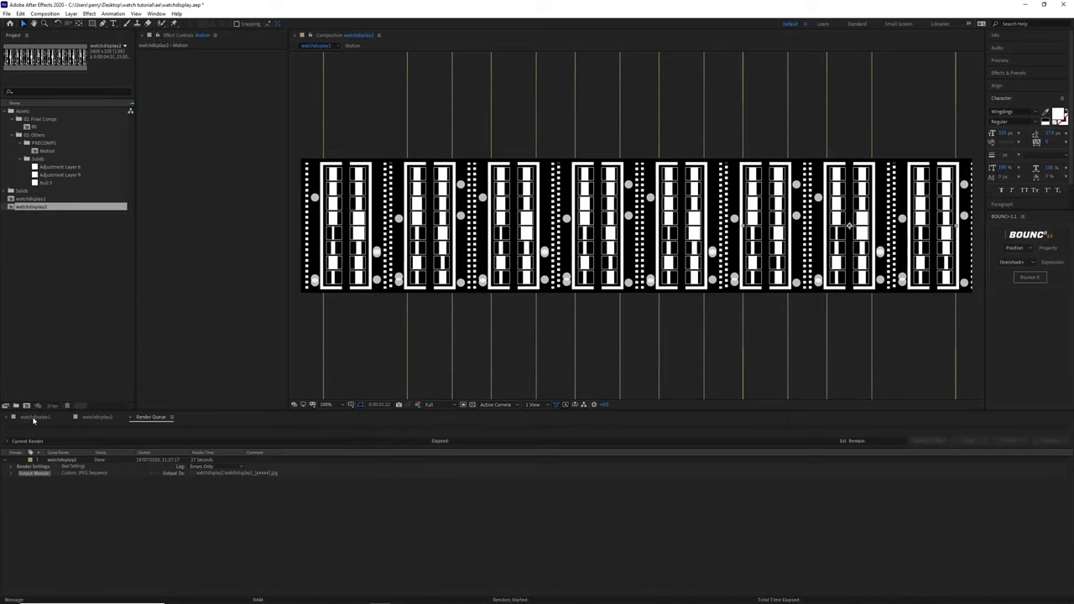
left_click(33, 417)
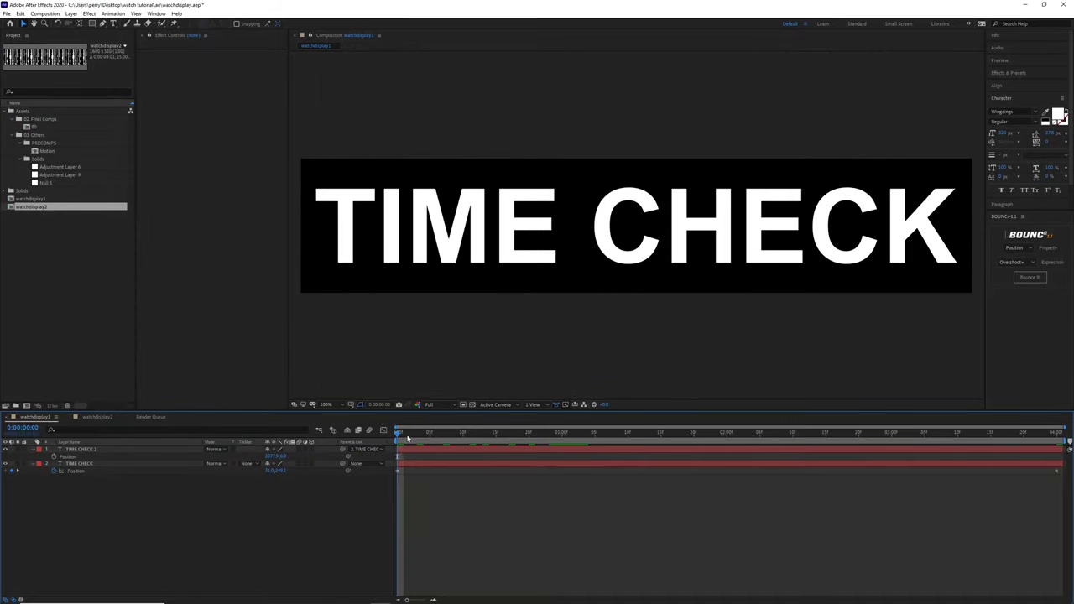
left_click_drag(409, 436, 379, 395)
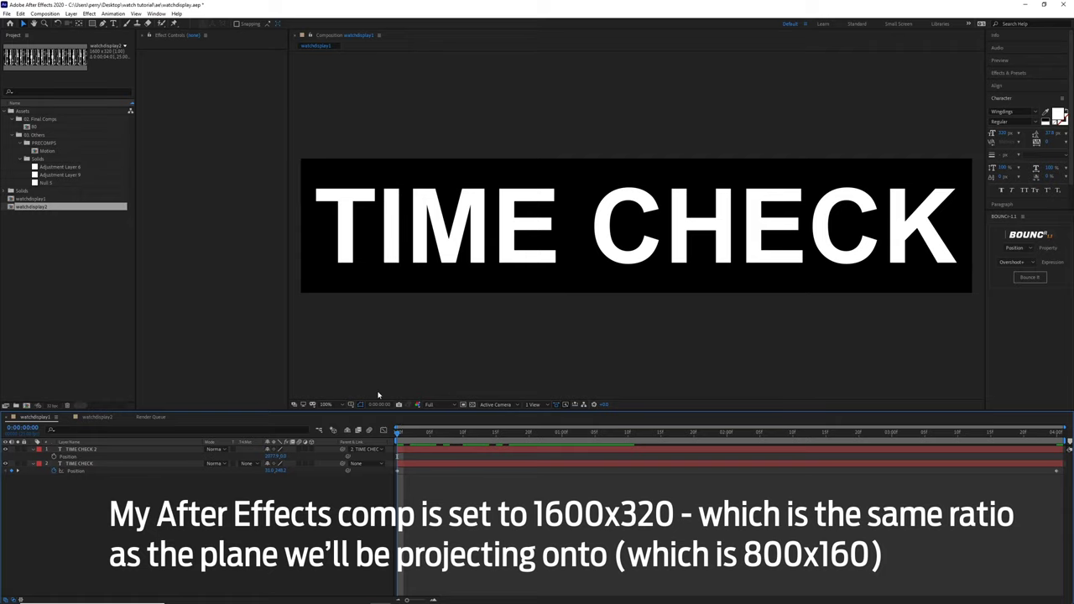
- Bring up the preview controls and play the scrolling TIME CHECK text animation
left_click(1009, 63)
left_click(1008, 51)
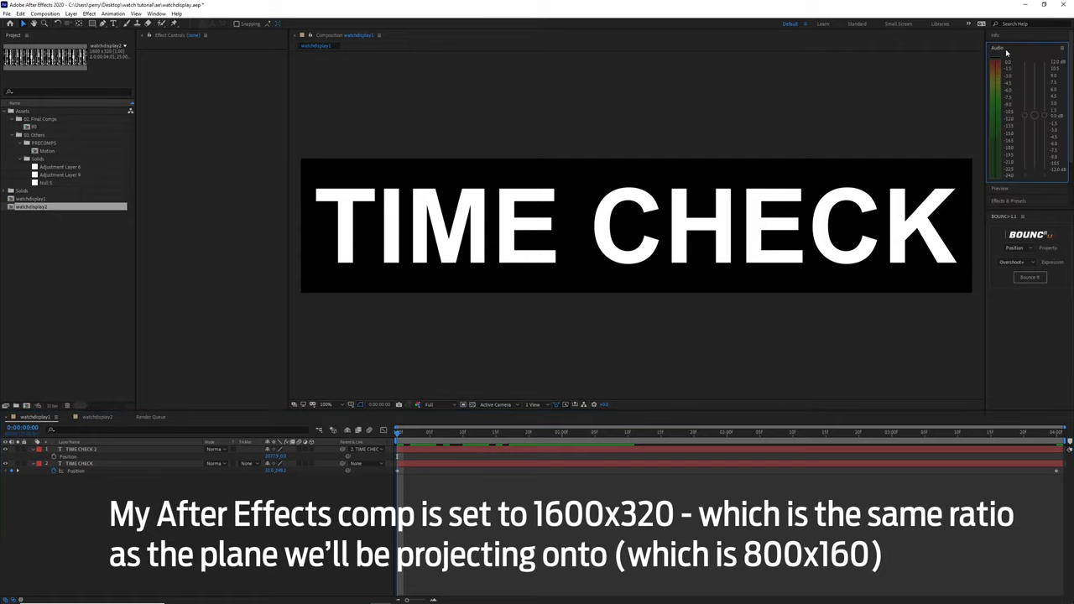
left_click(1004, 50)
left_click(1001, 60)
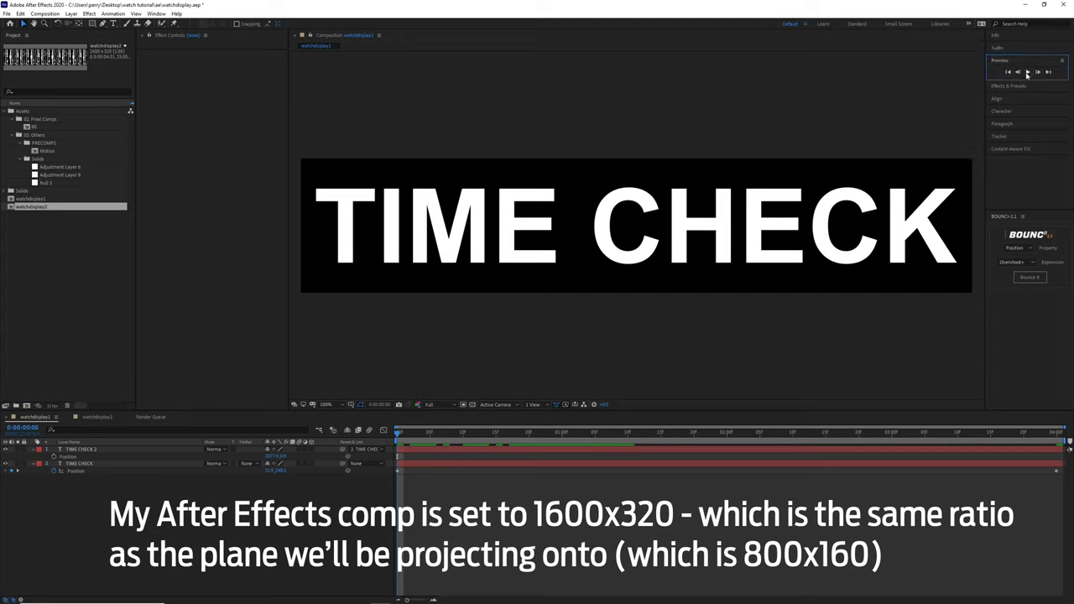
left_click(1027, 72)
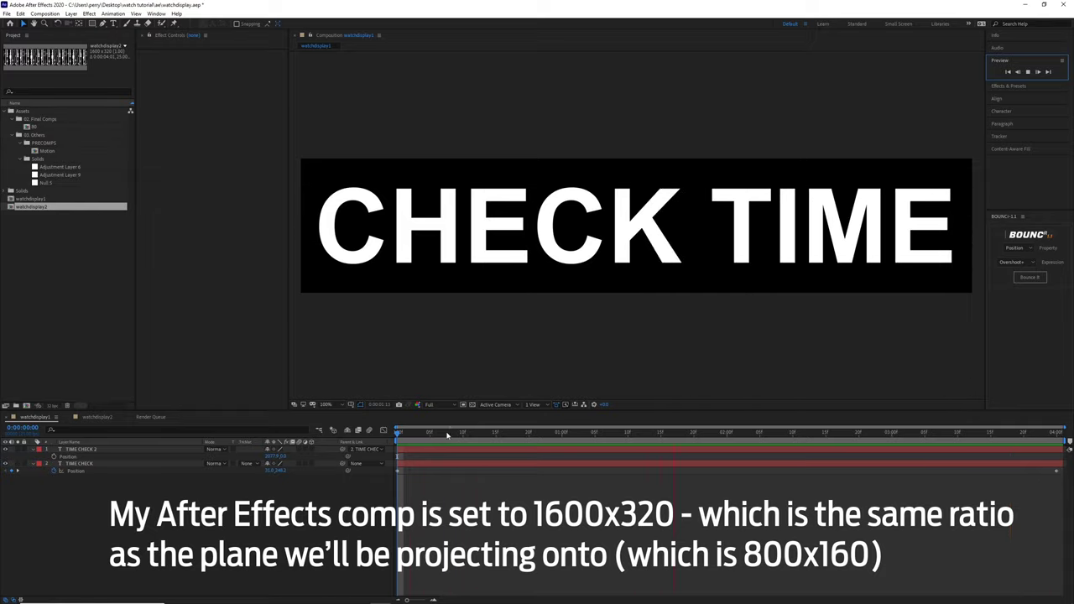
- Scrub the watchdisplay1 timeline to its end at 0:00:04:00 and check how the text animation loops
left_click_drag(470, 434, 728, 433)
left_click_drag(782, 400, 1058, 437)
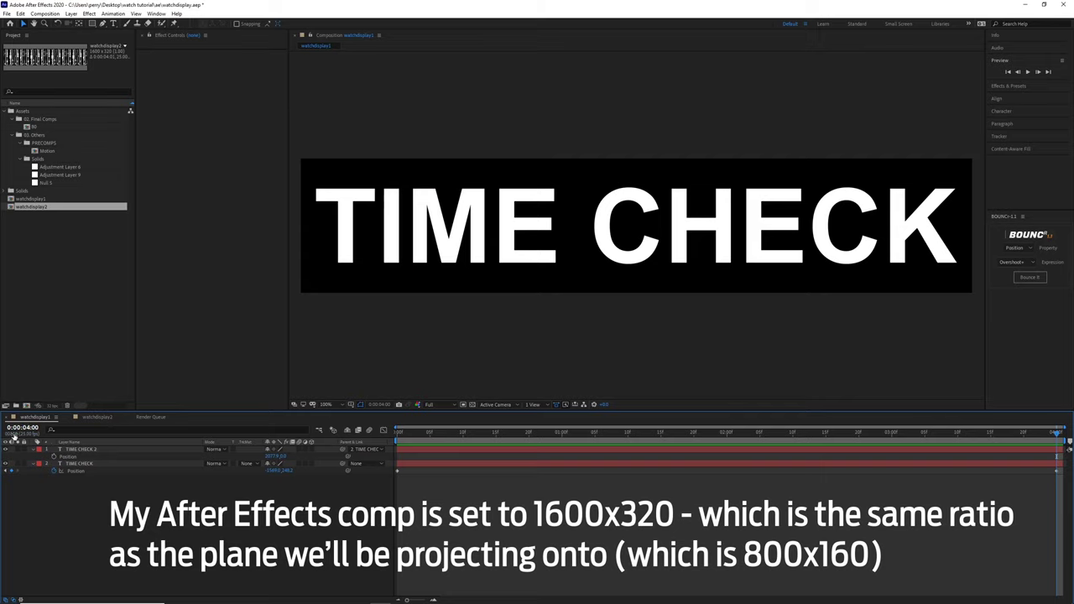
key("space")
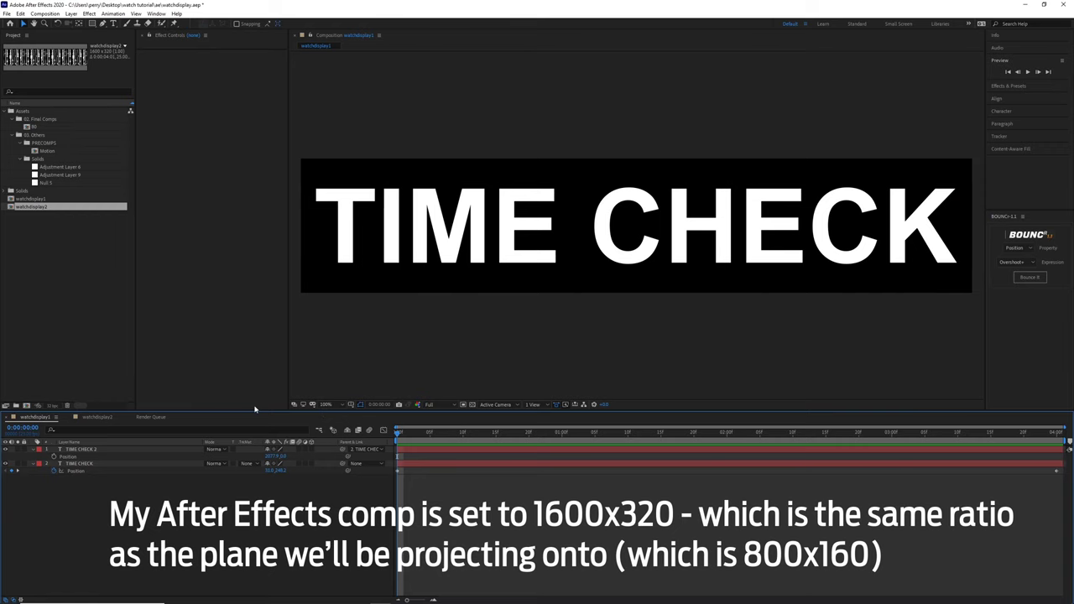
- View the watchdisplay2 composition, play and scrub its animation, and return to the watchdisplay1 composition
left_click(105, 417)
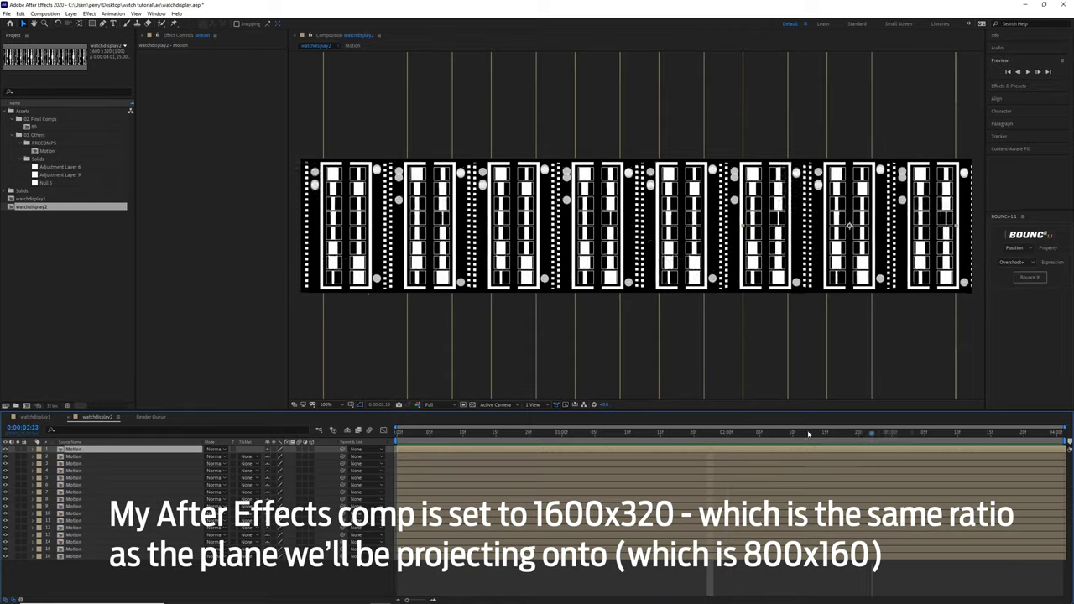
key("space")
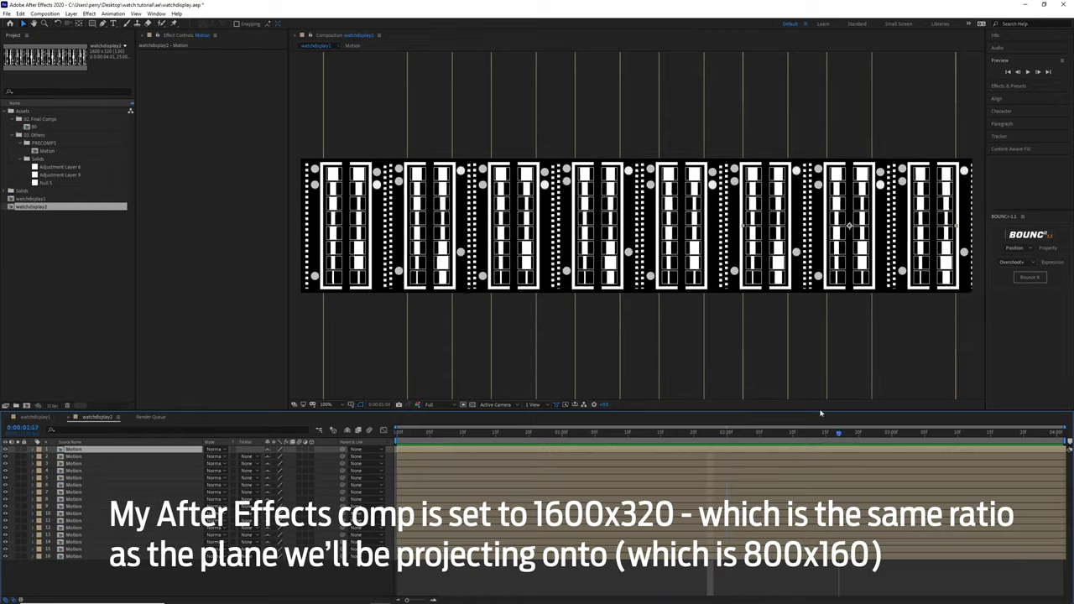
left_click_drag(400, 432, 760, 419)
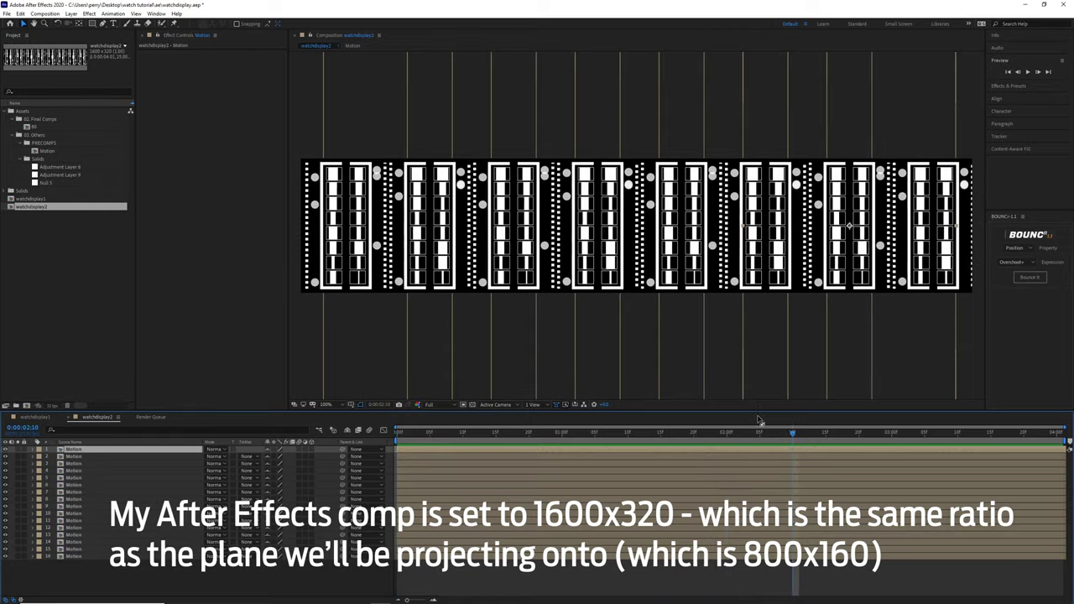
key("Home")
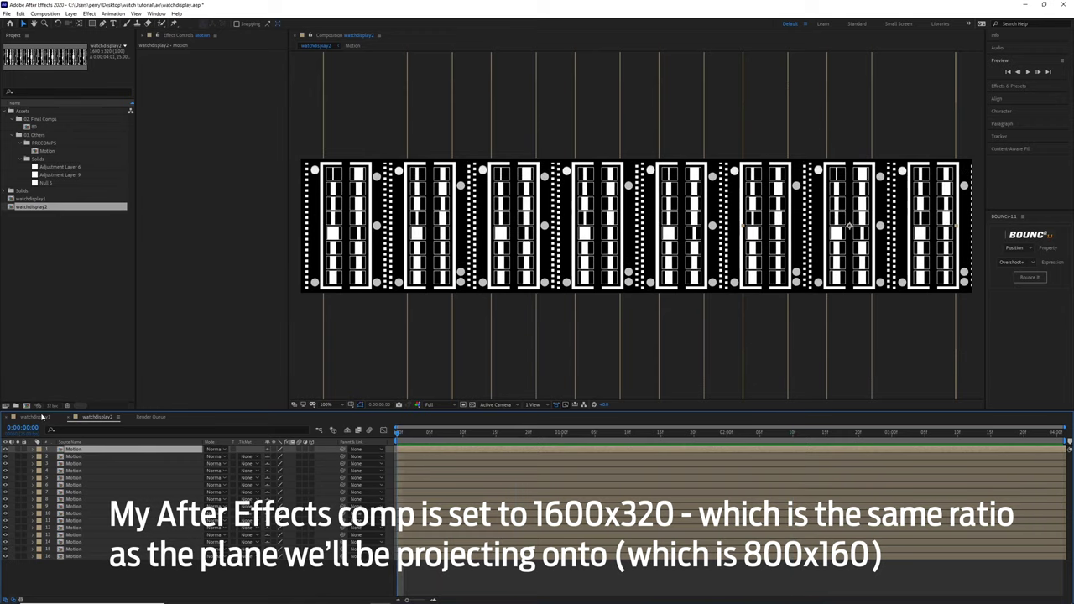
left_click(38, 418)
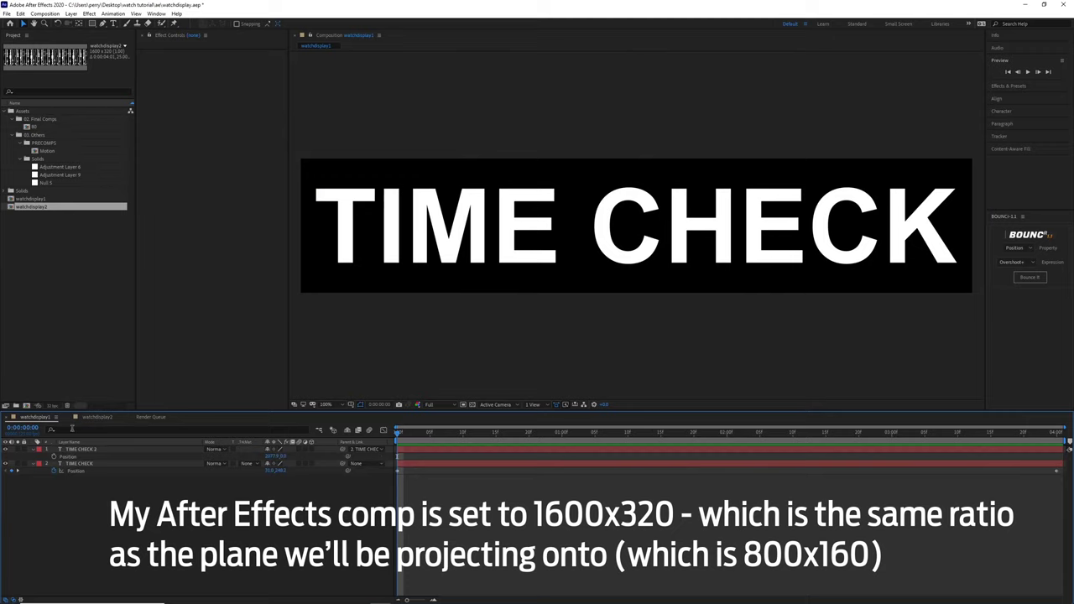
- Add the watchdisplay1 composition to the render queue and set its output format to JPEG Sequence
left_click(151, 417)
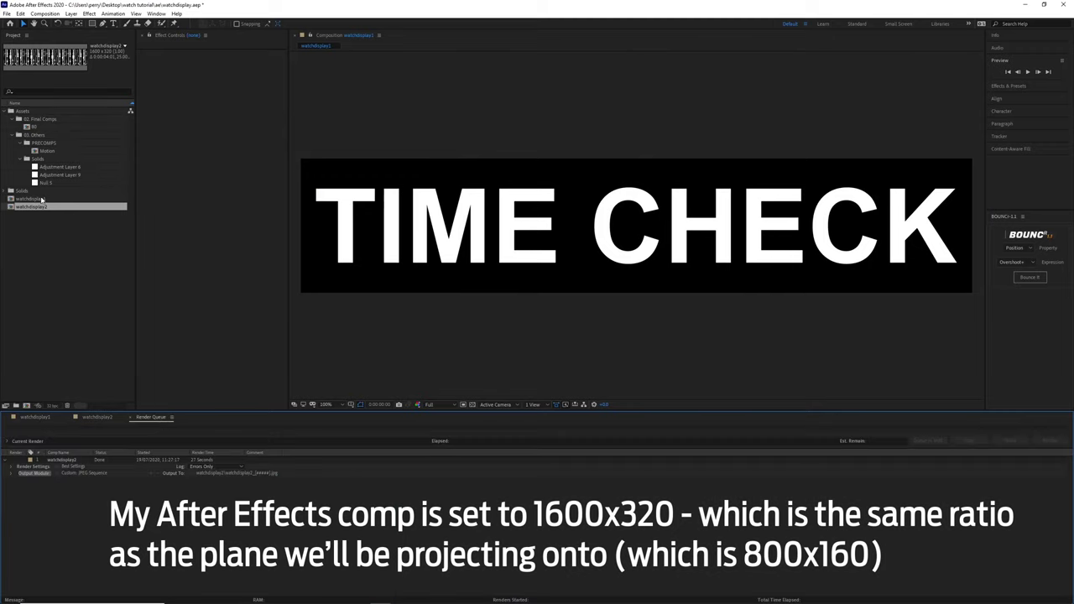
left_click_drag(41, 199, 92, 529)
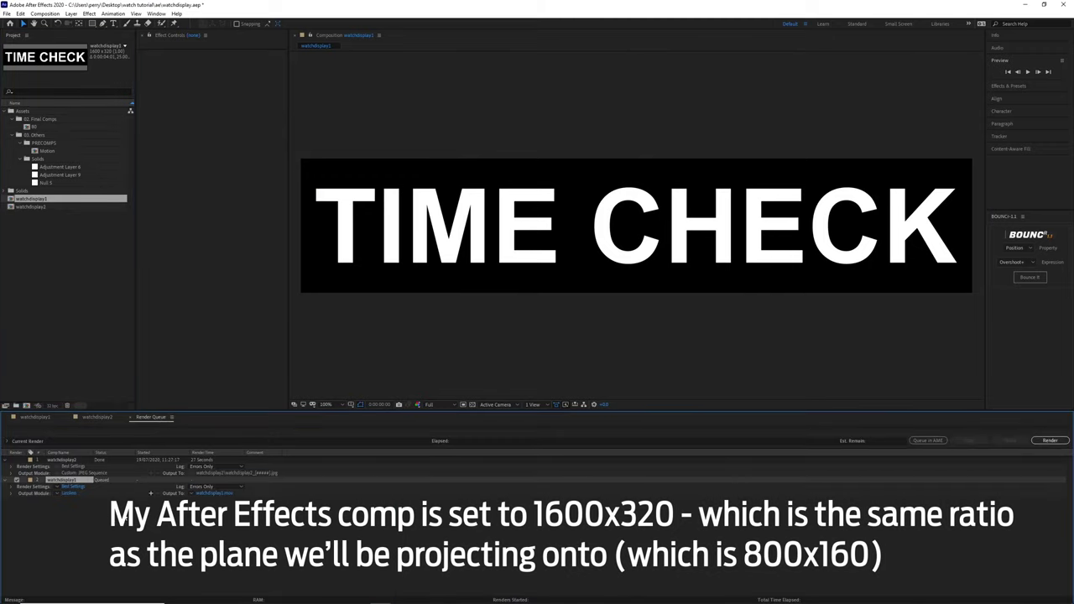
left_click(68, 494)
left_click(180, 110)
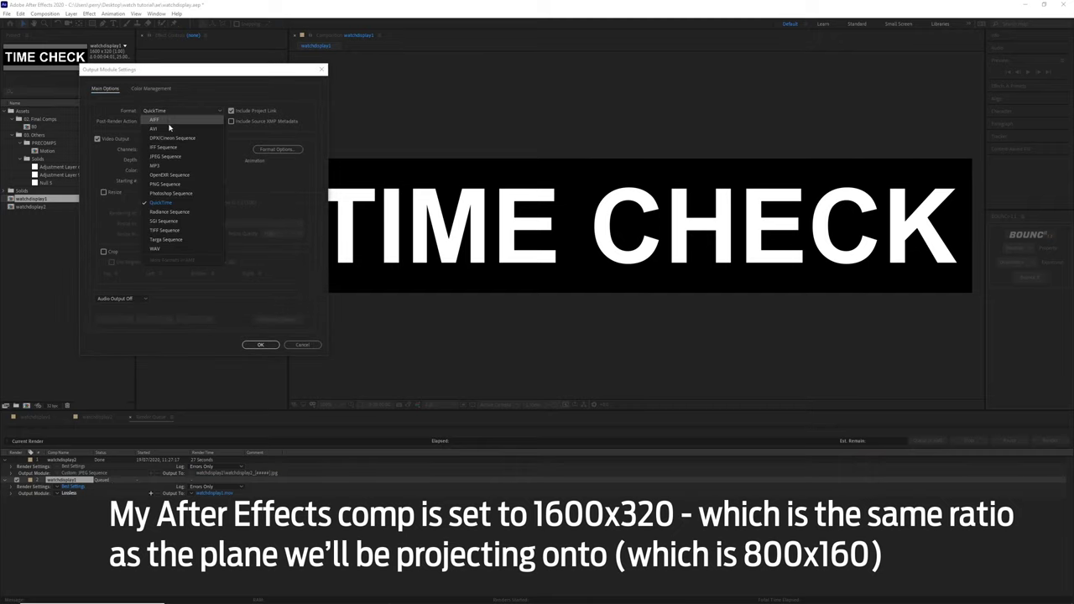
left_click(177, 160)
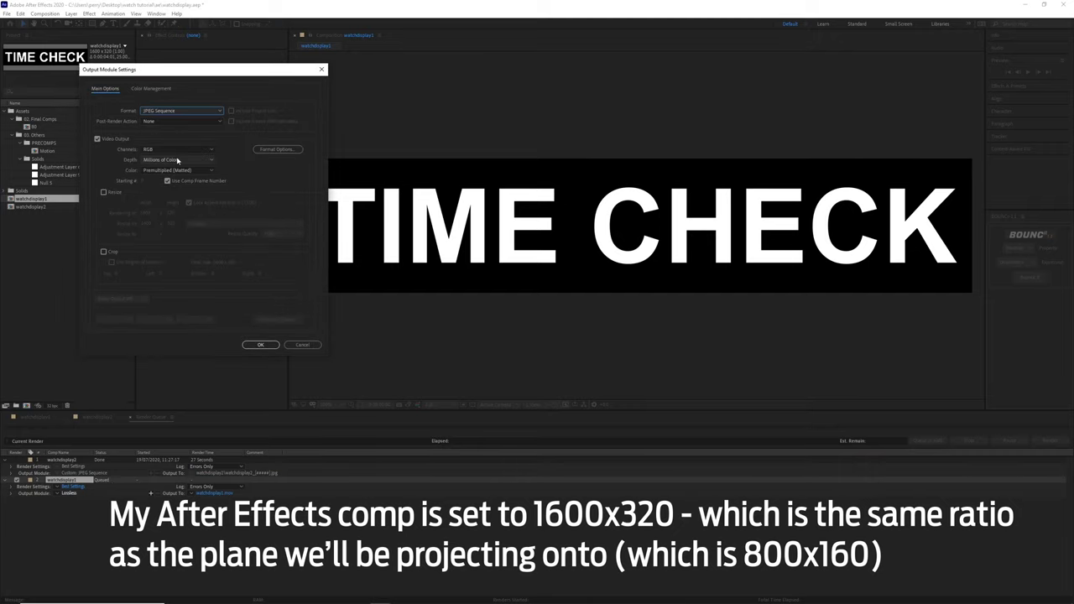
left_click(256, 344)
- Set the watchdisplay1 output to the c4d project's tex folder, saved in a watchdisplay1 subfolder, and render the sequence
left_click(243, 495)
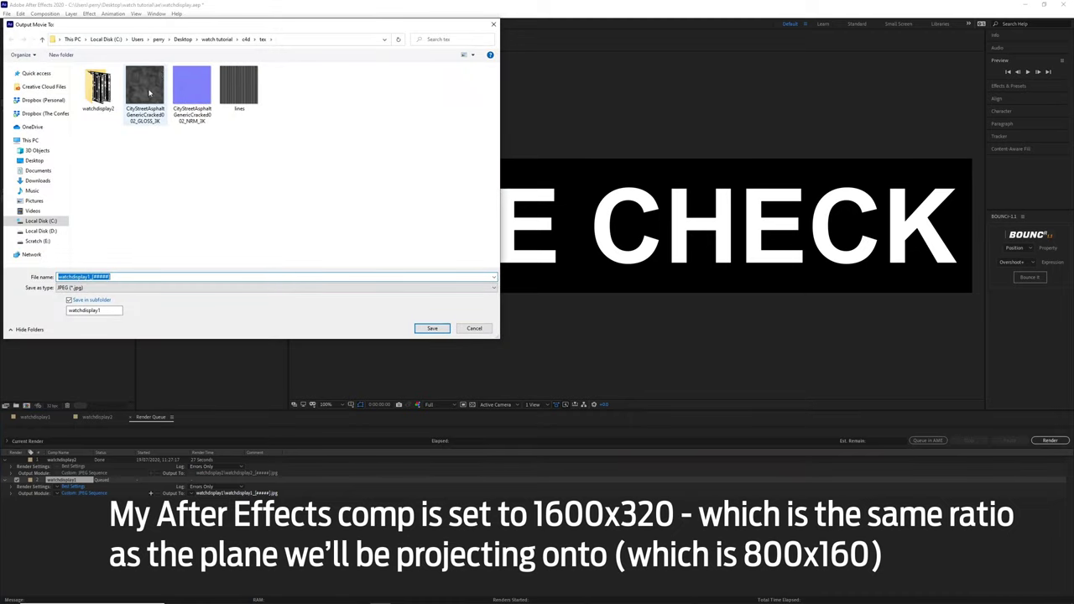
left_click(246, 40)
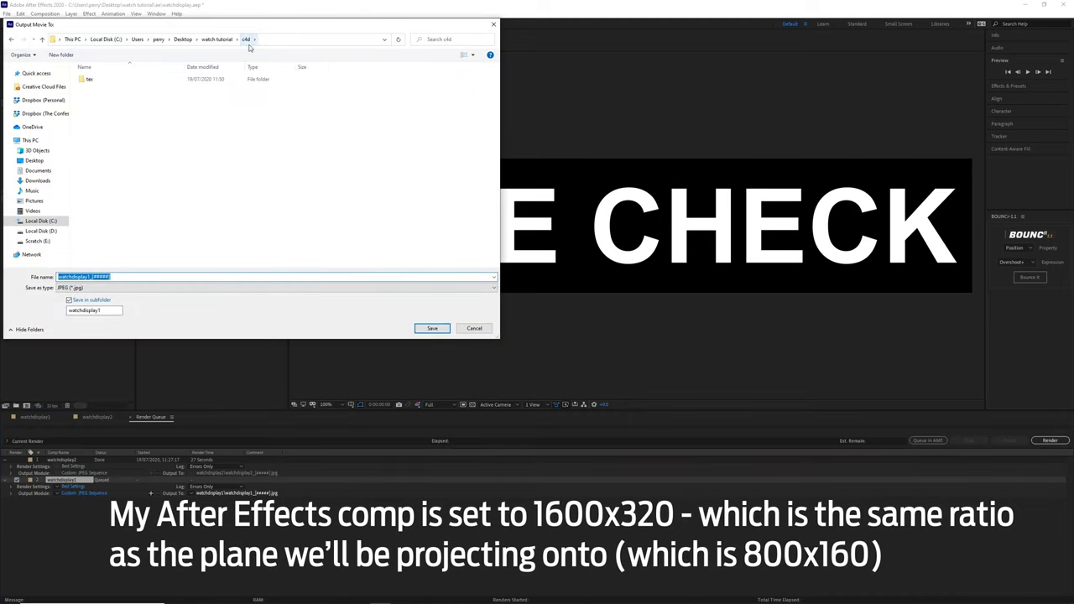
double_click(109, 80)
left_click(428, 328)
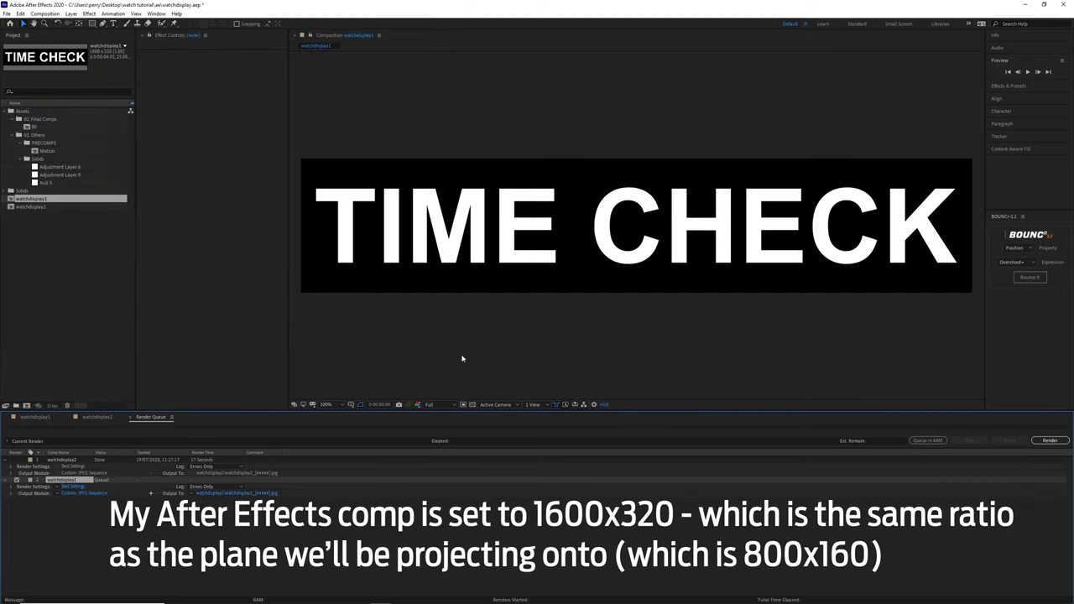
left_click(1050, 441)
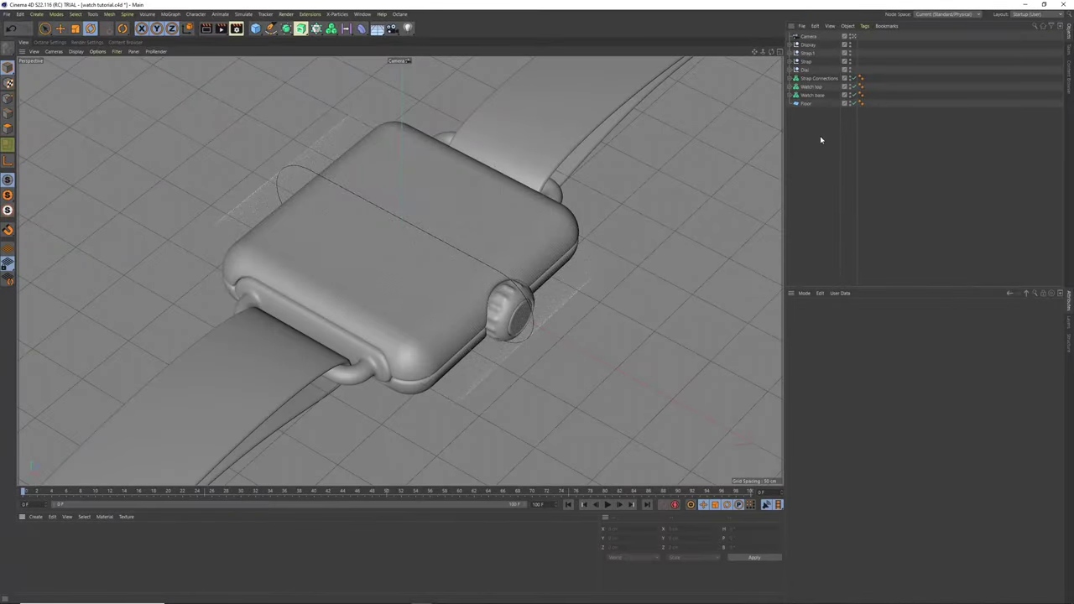
- In Cinema 4D, apply a Shader effector to the Display cloner and place it inside the Display null above the cloner
left_click(791, 45)
left_click(804, 53)
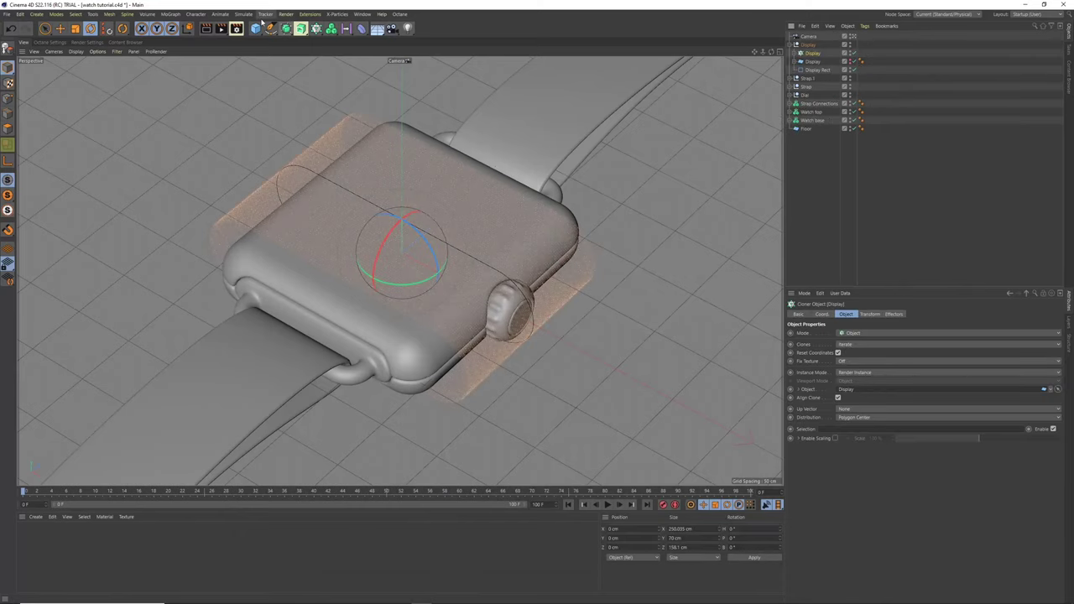
left_click(318, 30)
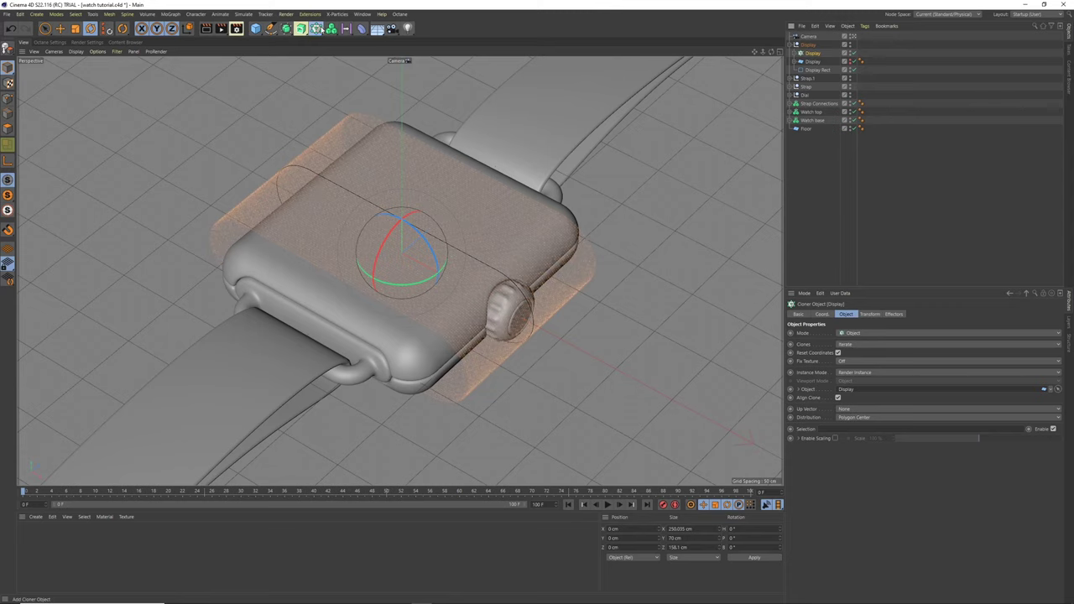
left_click(318, 30)
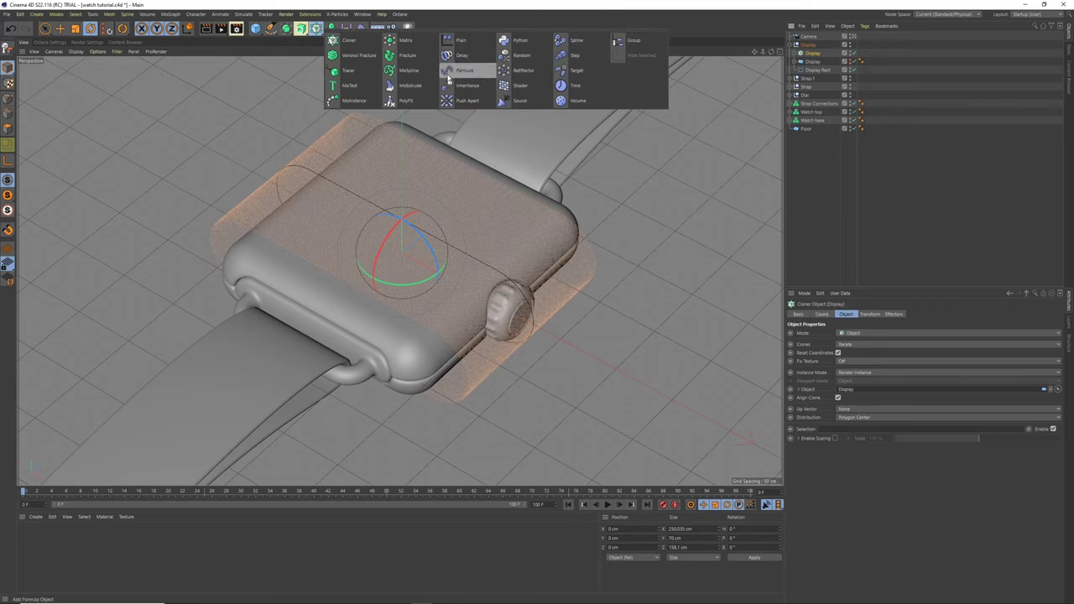
left_click(518, 85)
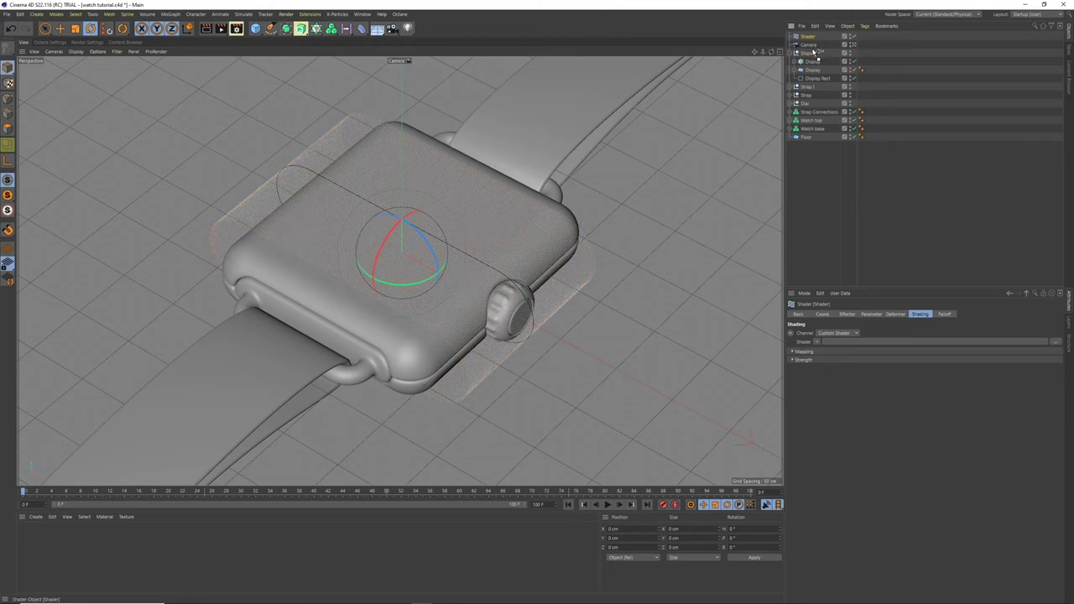
left_click_drag(814, 52, 813, 57)
- Load watchdisplay1_00000.jpg from the tex/watchdisplay1 folder as the Shader effector's custom shader and open the bitmap's animation settings
left_click(1056, 343)
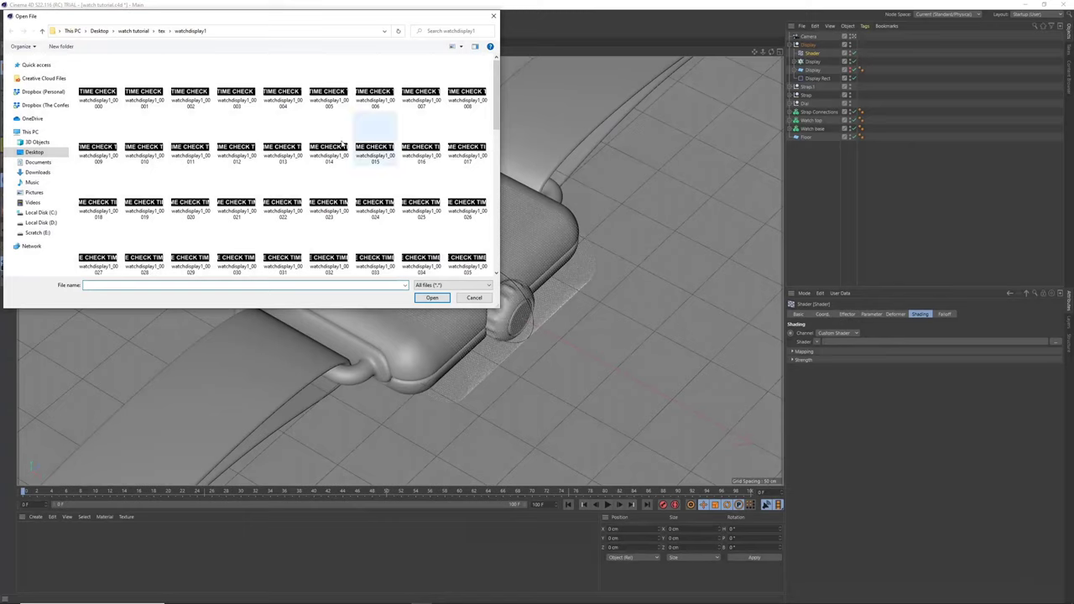
left_click(161, 32)
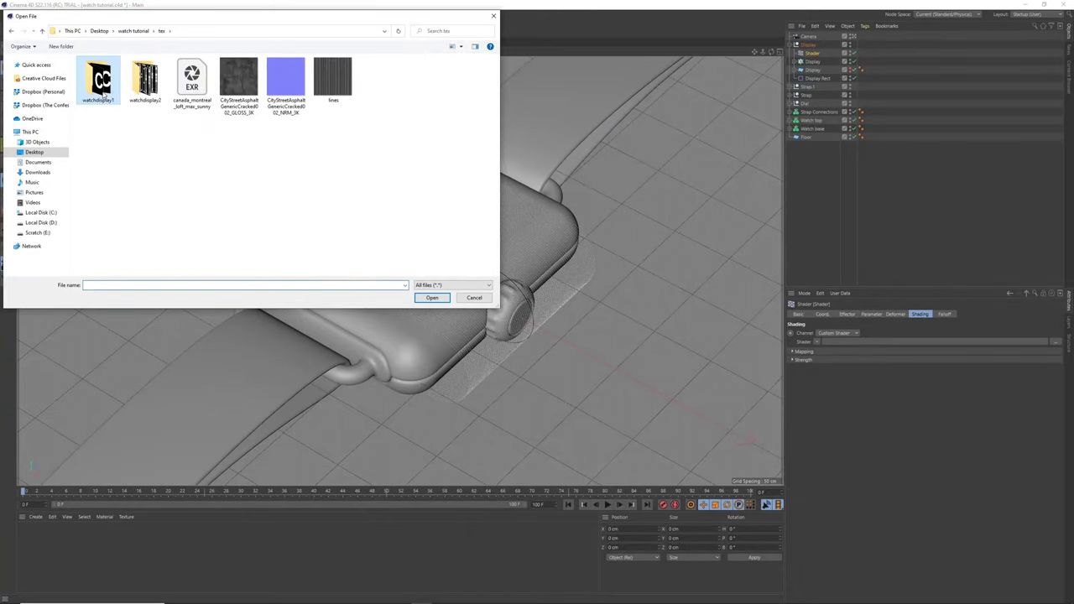
double_click(102, 93)
left_click(108, 104)
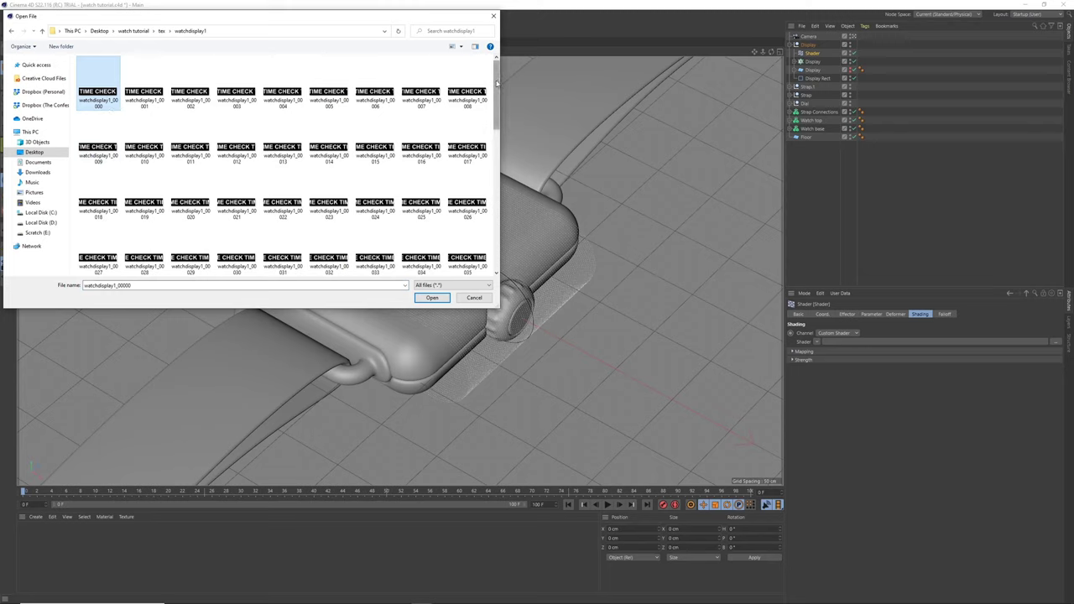
left_click_drag(496, 82, 496, 223)
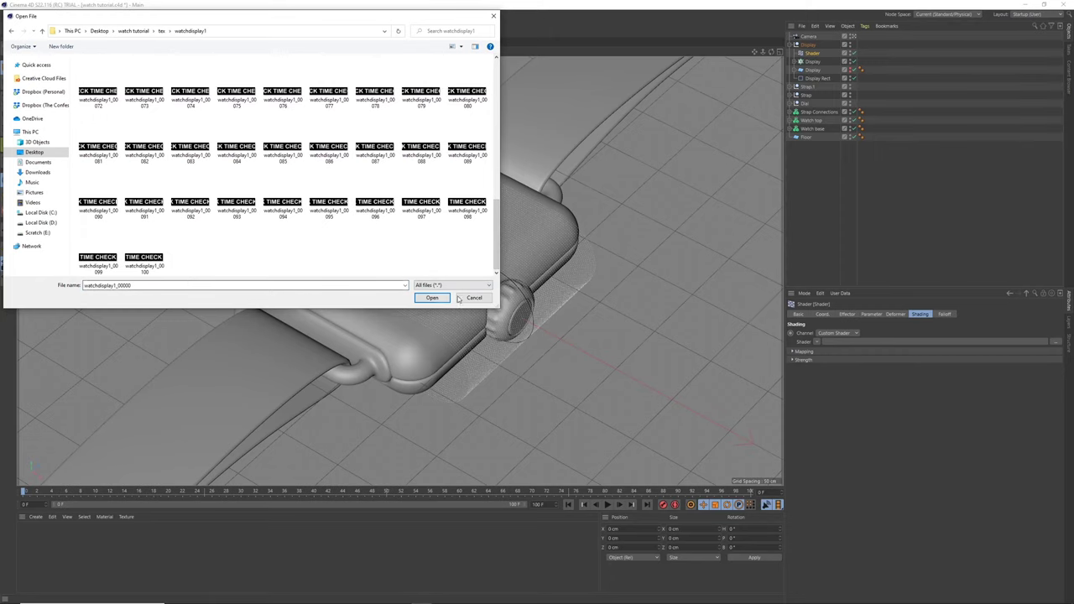
left_click_drag(496, 252, 496, 130)
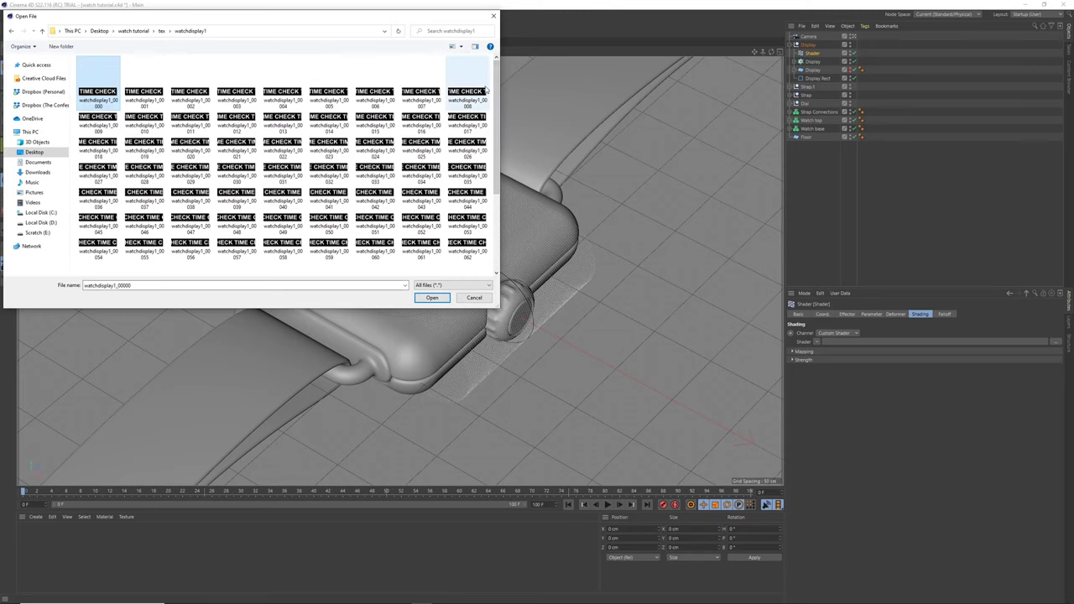
left_click(421, 298)
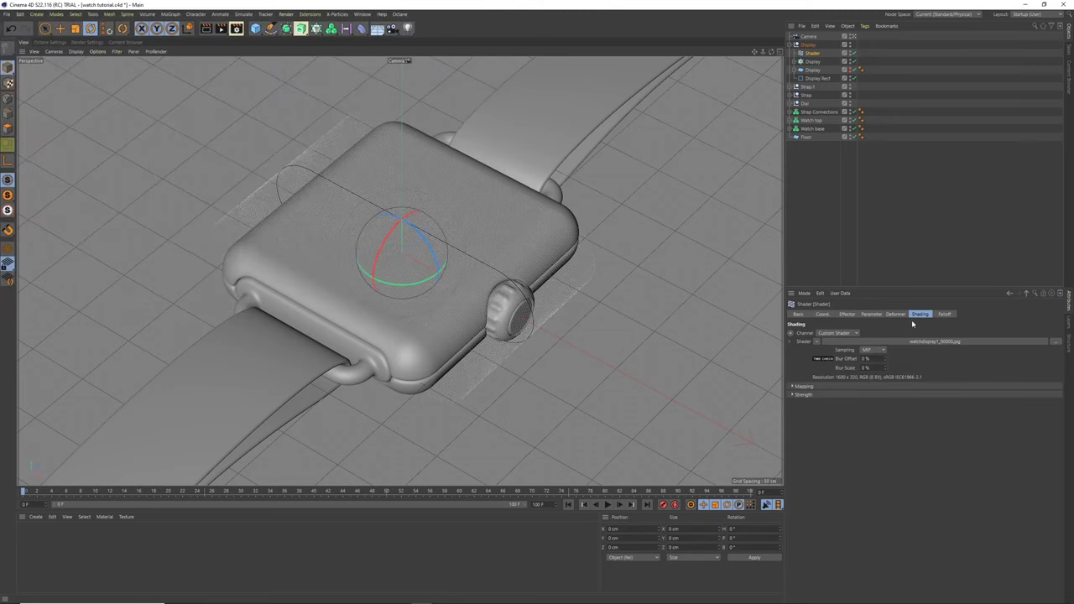
left_click(824, 360)
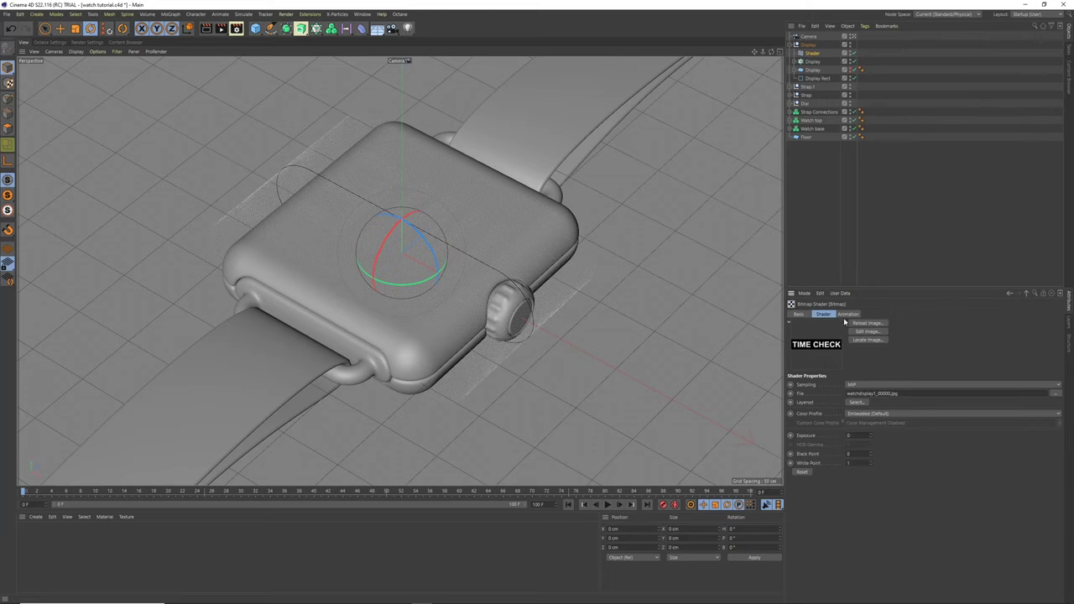
left_click(848, 314)
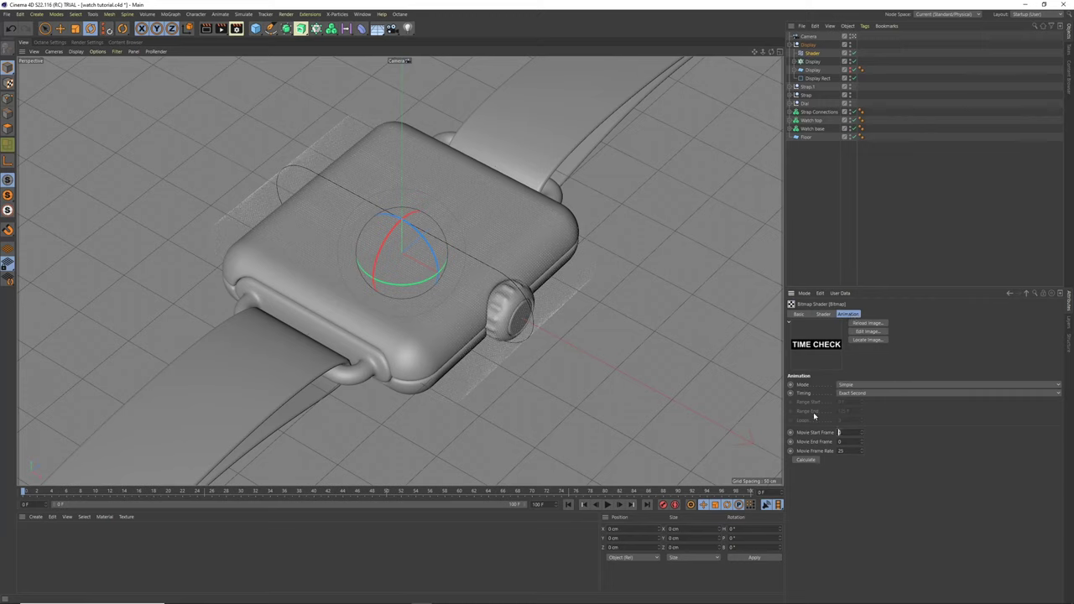
- Set the radius of the Sphere inside the Display cloner to 1 cm
left_click(811, 62)
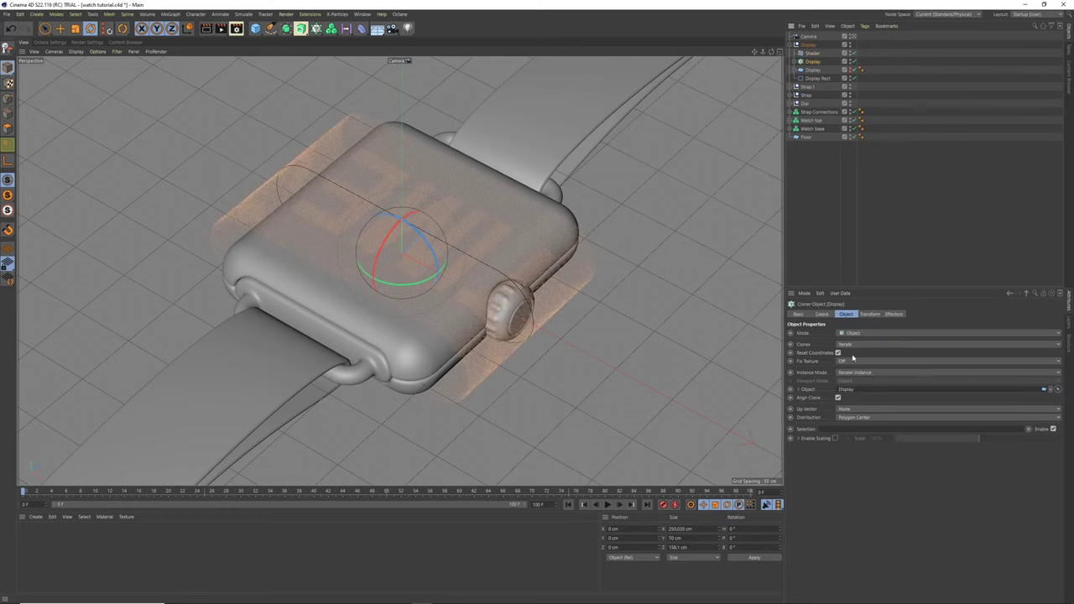
left_click(795, 62)
left_click(816, 70)
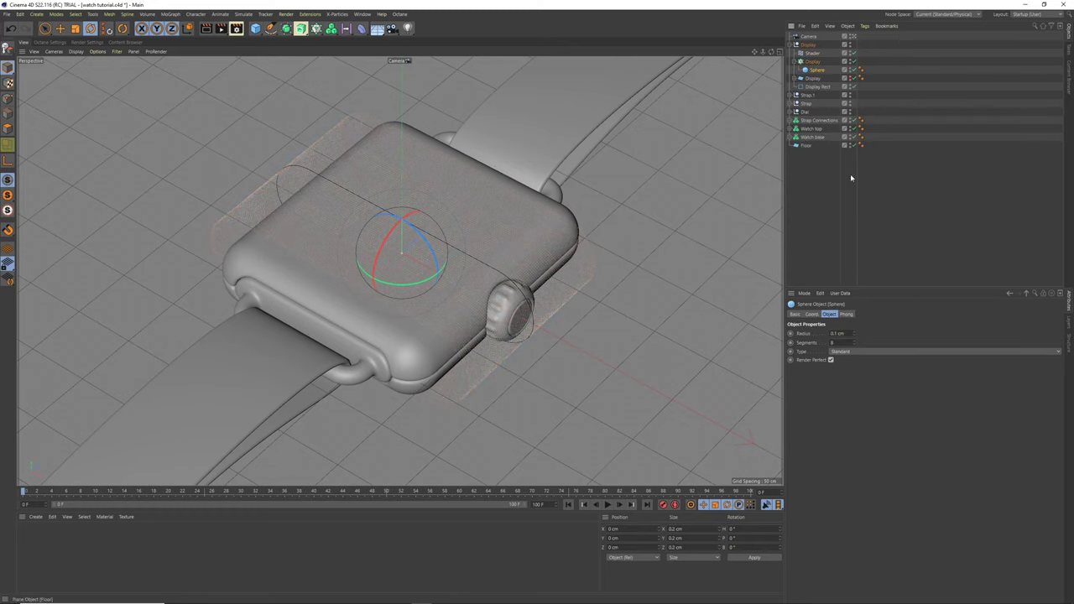
left_click_drag(846, 334, 816, 305)
type("1")
key("Return")
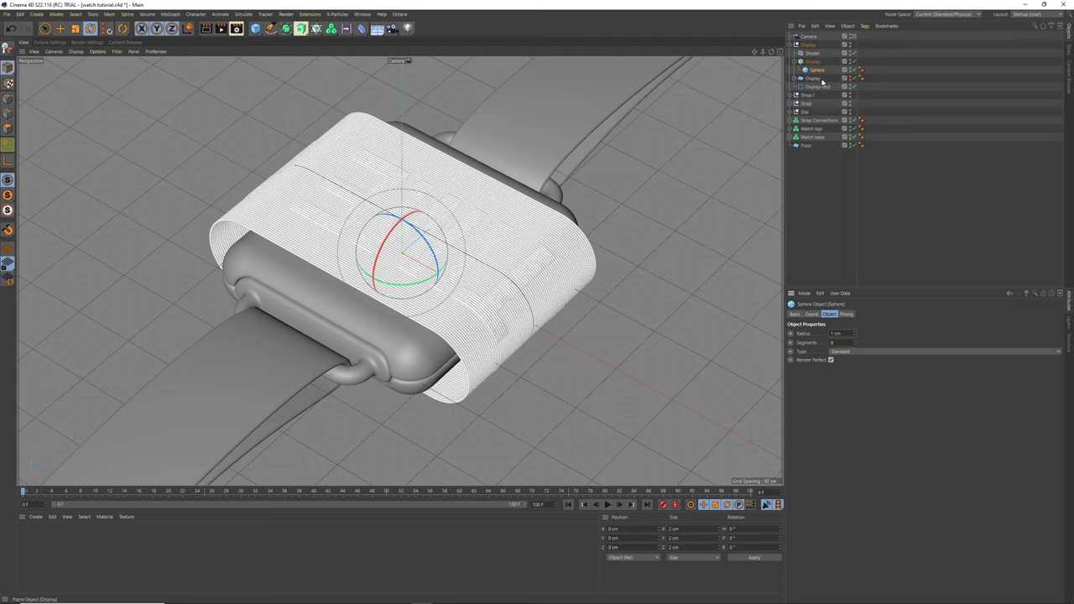
- Set the bitmap shader's movie end frame to 100 and move the timeline to frame 60 to check the animation
left_click(812, 54)
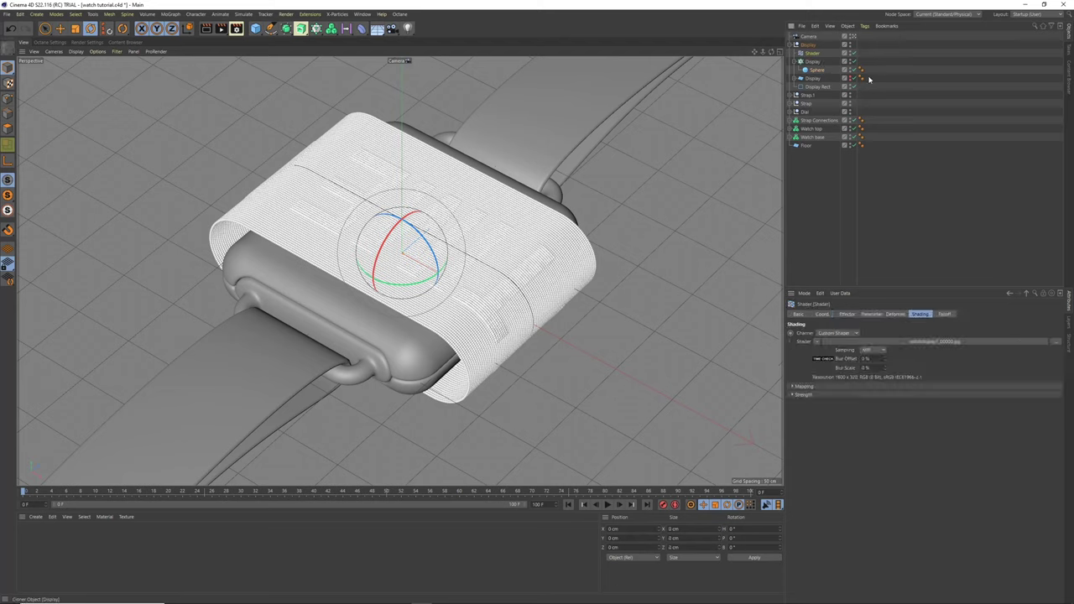
left_click(903, 342)
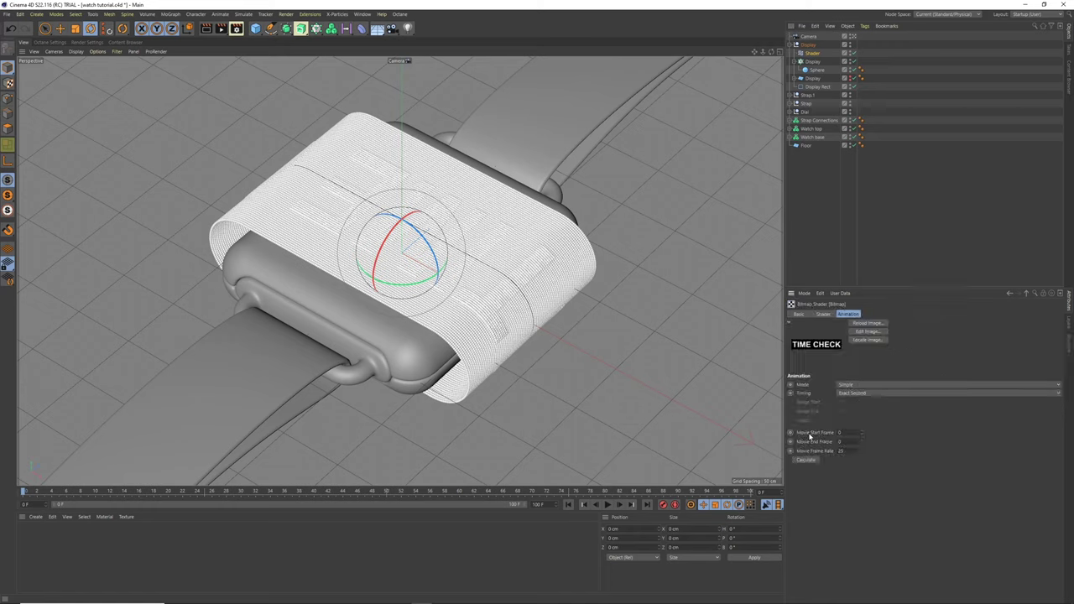
double_click(841, 442)
left_click_drag(192, 494, 229, 529)
left_click(459, 507)
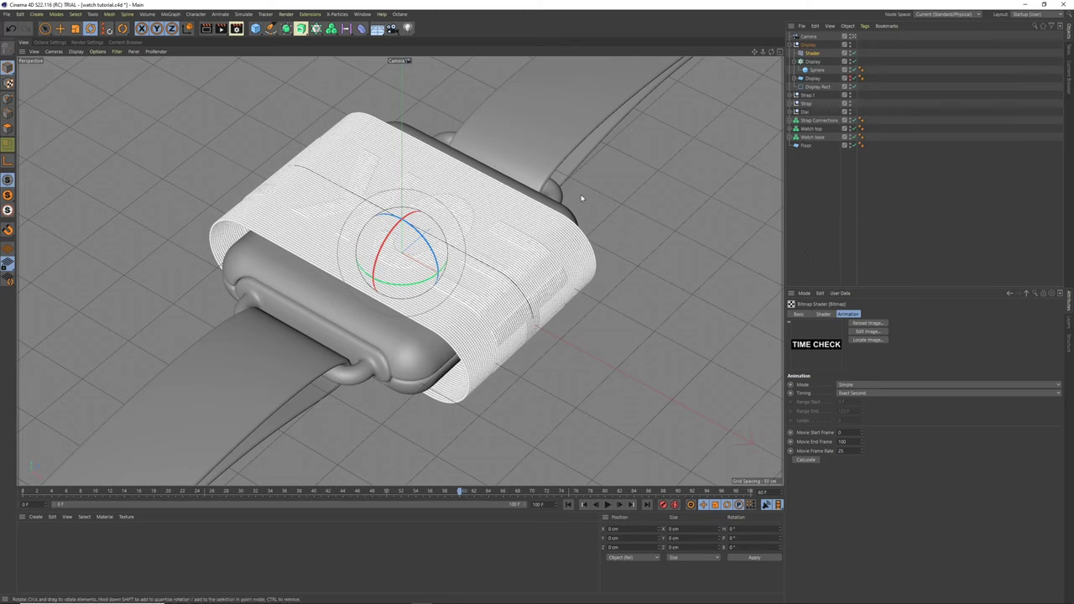
- Set the Shader effector's uniform scale to -1 and invert its bitmap with black point 1 and white point 0
left_click(814, 54)
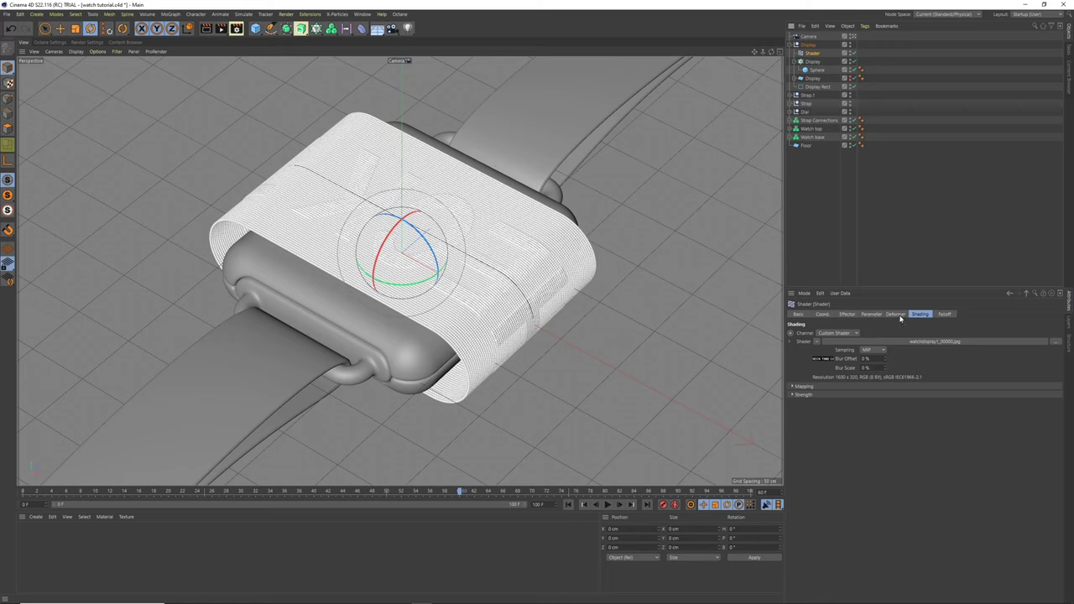
left_click(872, 314)
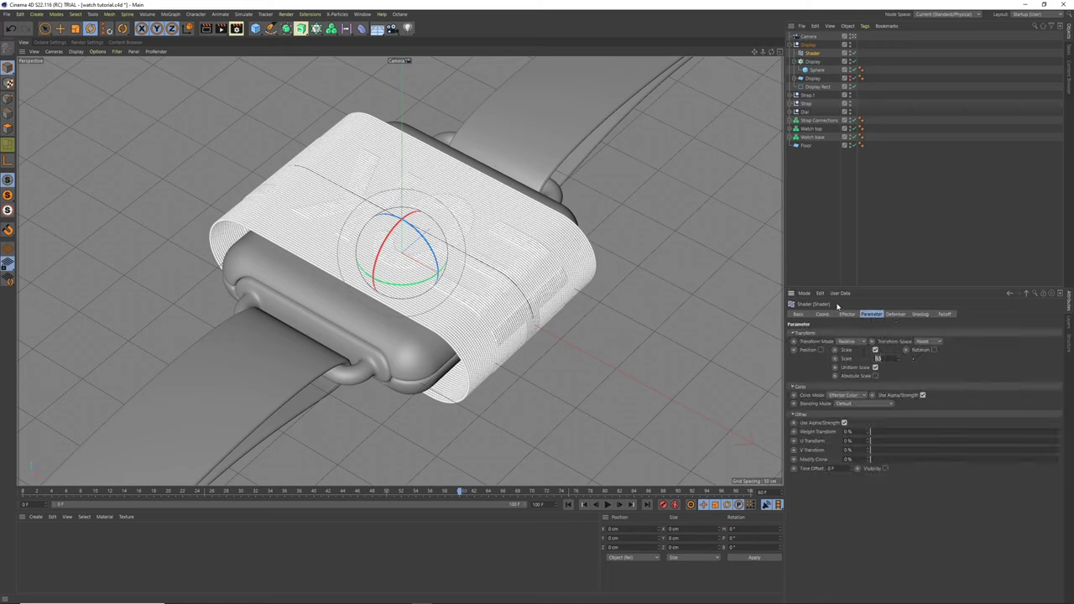
type("-1")
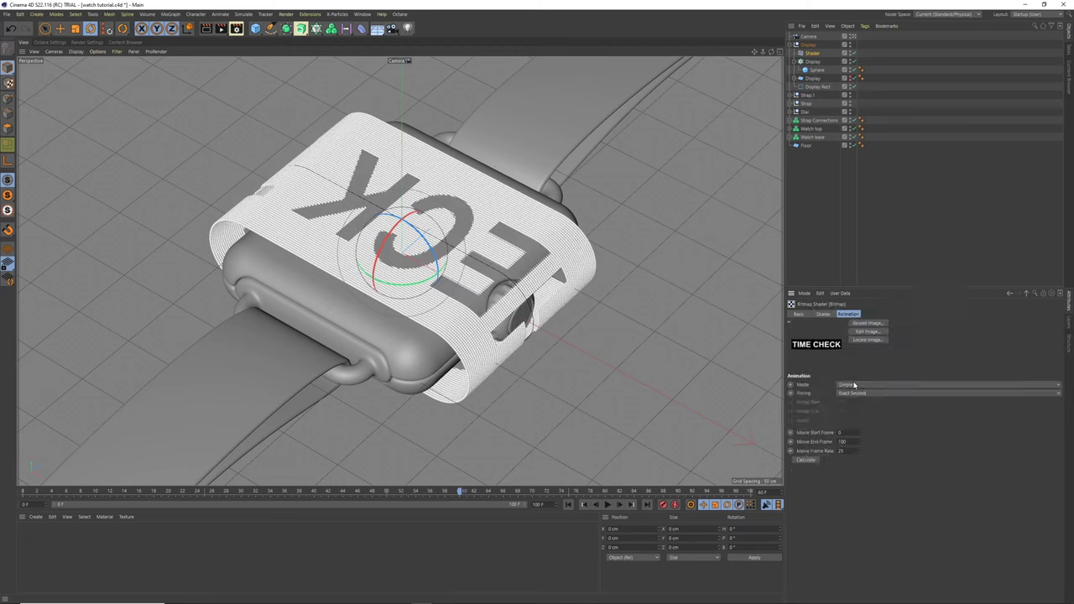
left_click(824, 314)
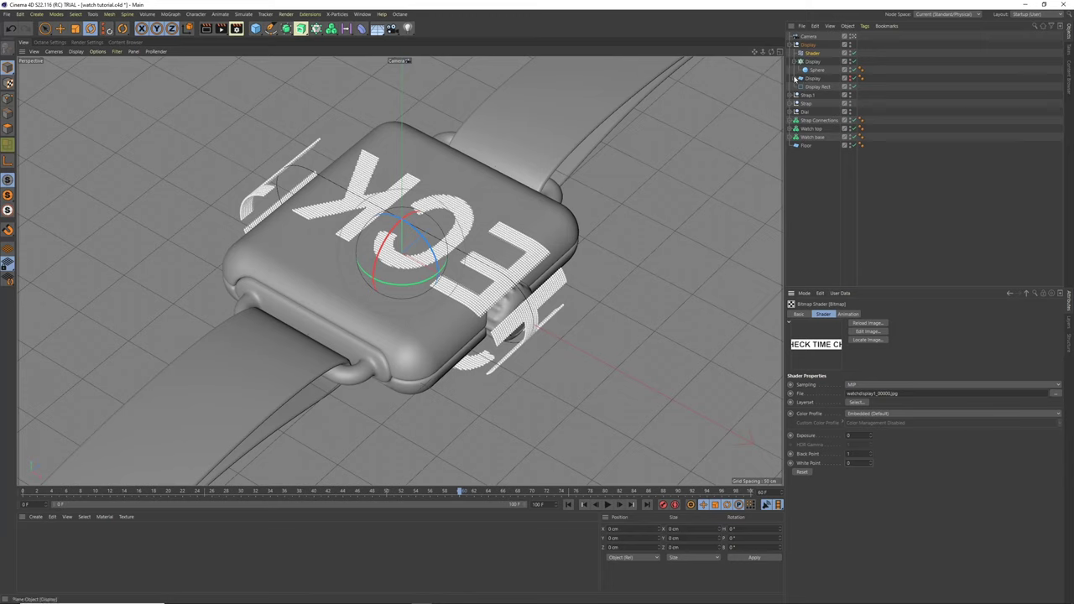
- Rotate the Display Rect spline to a pitch of -180° to flip the direction of the wrapped text
left_click(813, 79)
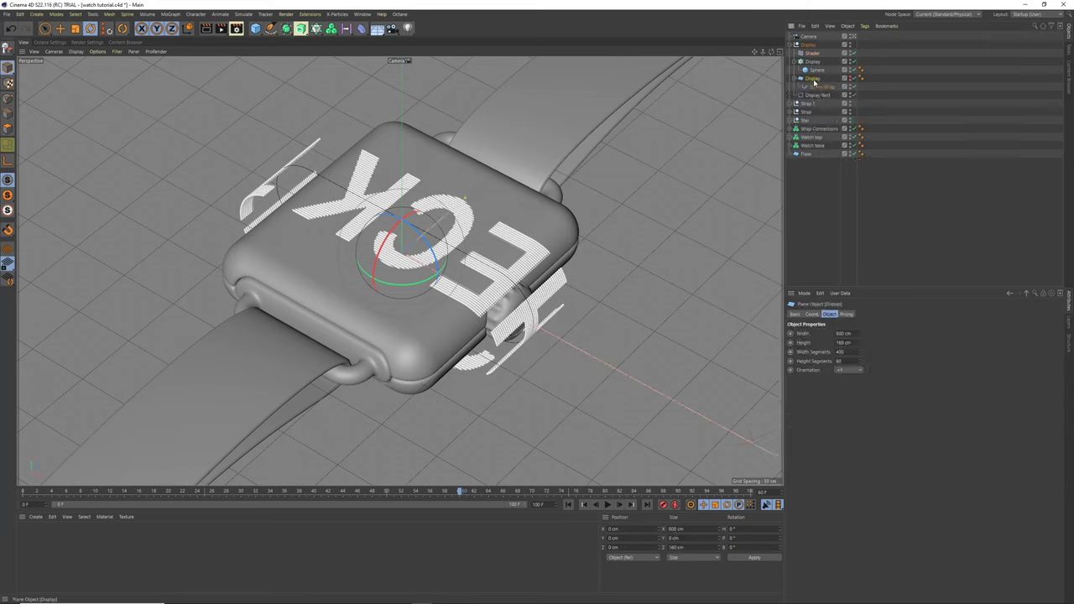
left_click(817, 95)
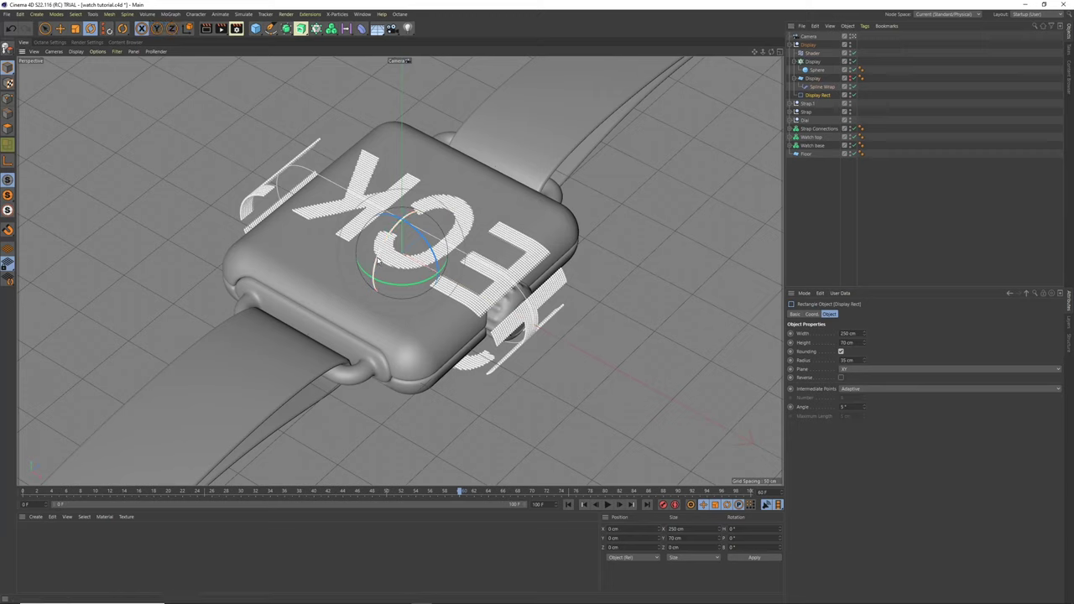
left_click_drag(377, 262, 431, 270)
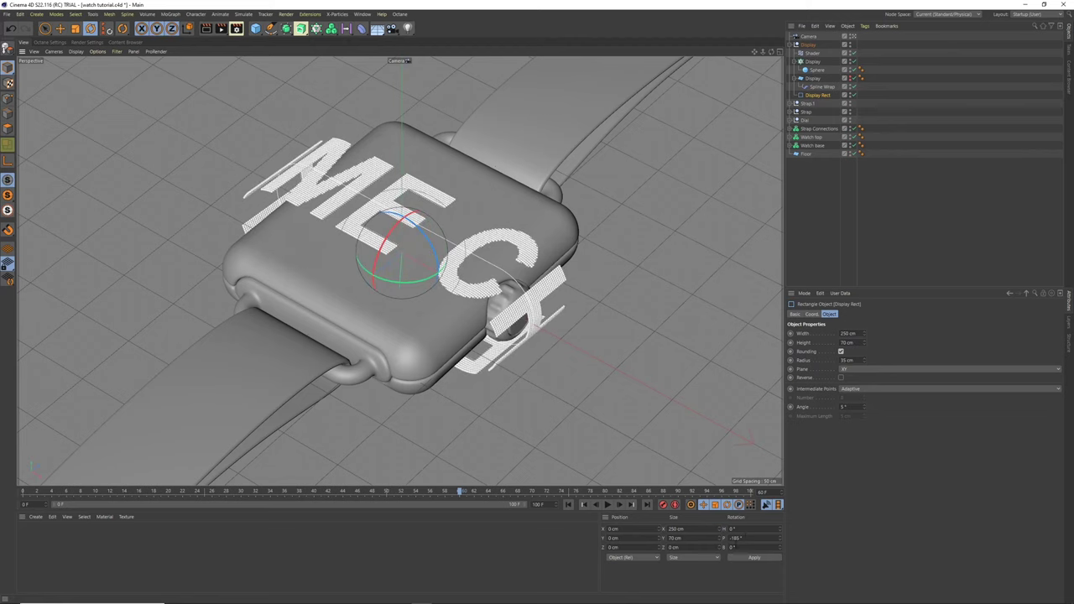
- Play the text animation from the beginning of the timeline and return to frame 0
left_click_drag(459, 492, 2, 492)
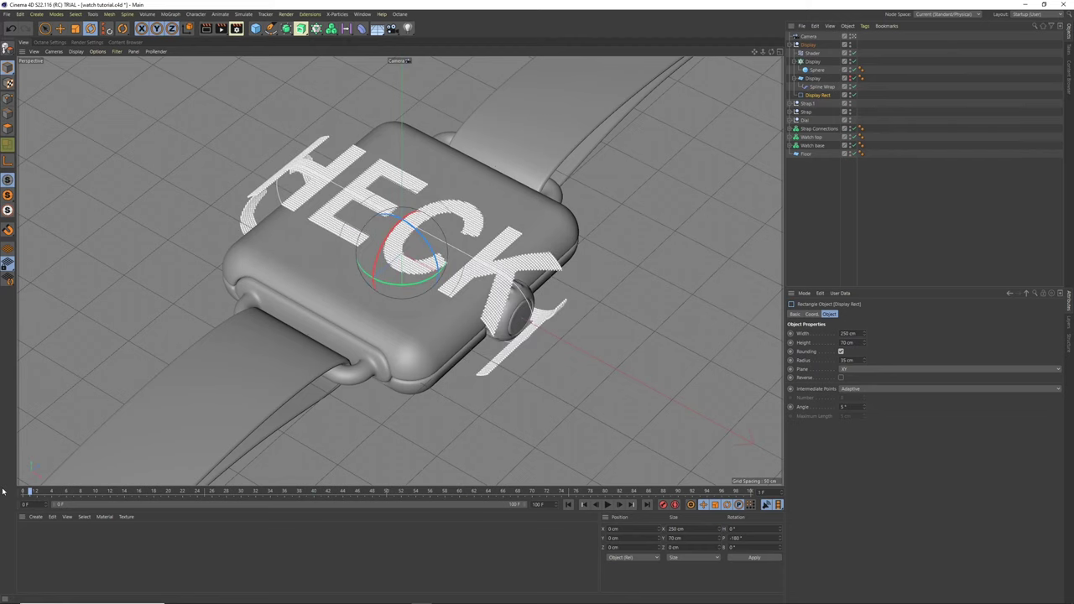
left_click(607, 505)
left_click(607, 504)
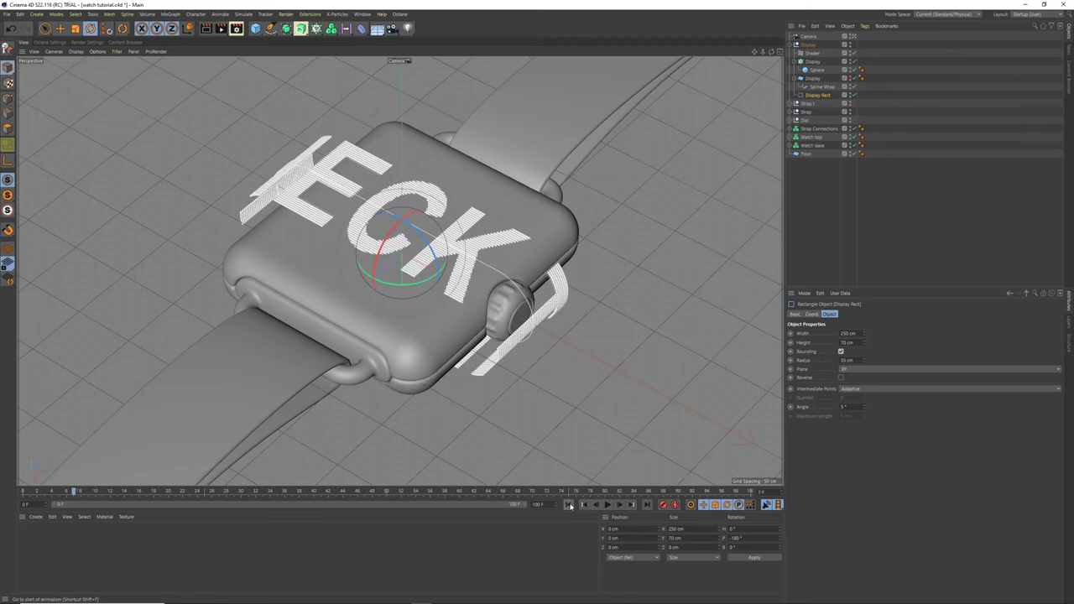
left_click(568, 505)
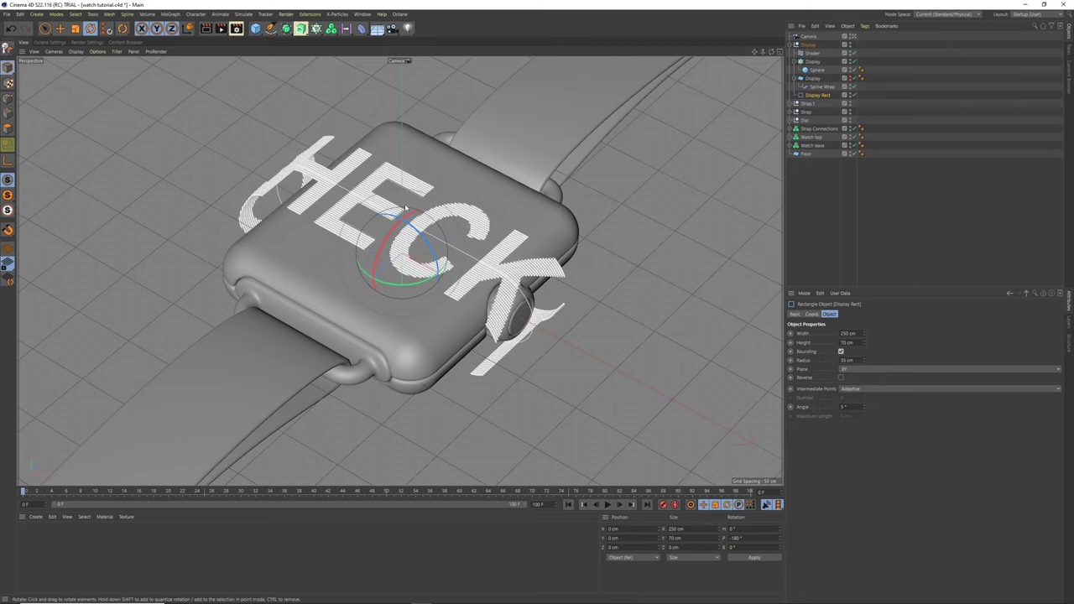
- Set the Spline Wrap's offset to 55% to shift the text around the watch
left_click(823, 88)
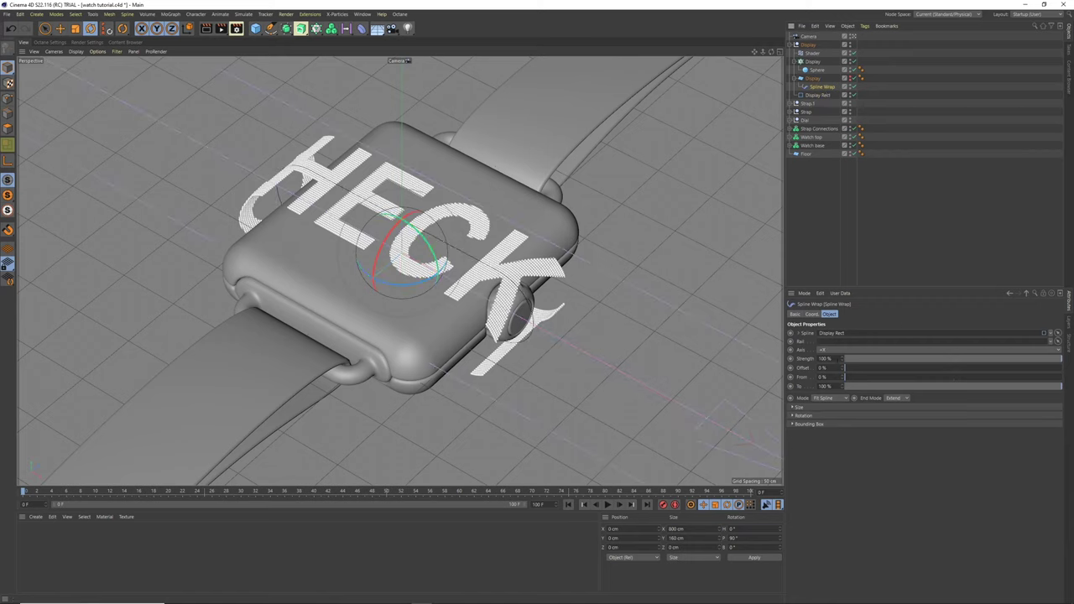
left_click_drag(852, 371, 960, 369)
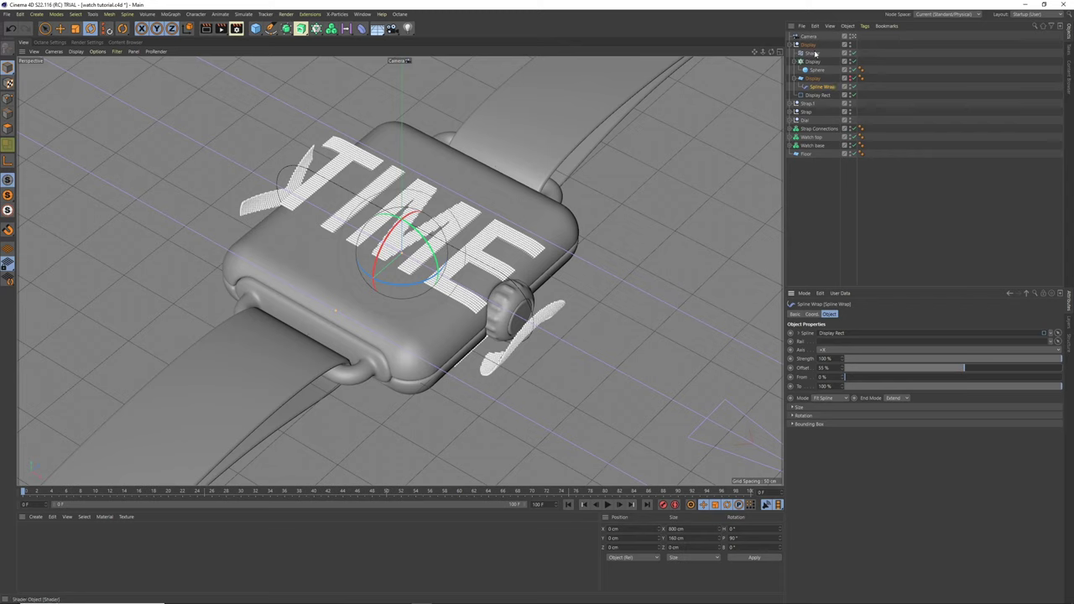
- Set the radius of the Sphere inside the Display cloner to 0.1 cm with Render Perfect turned off
left_click(812, 53)
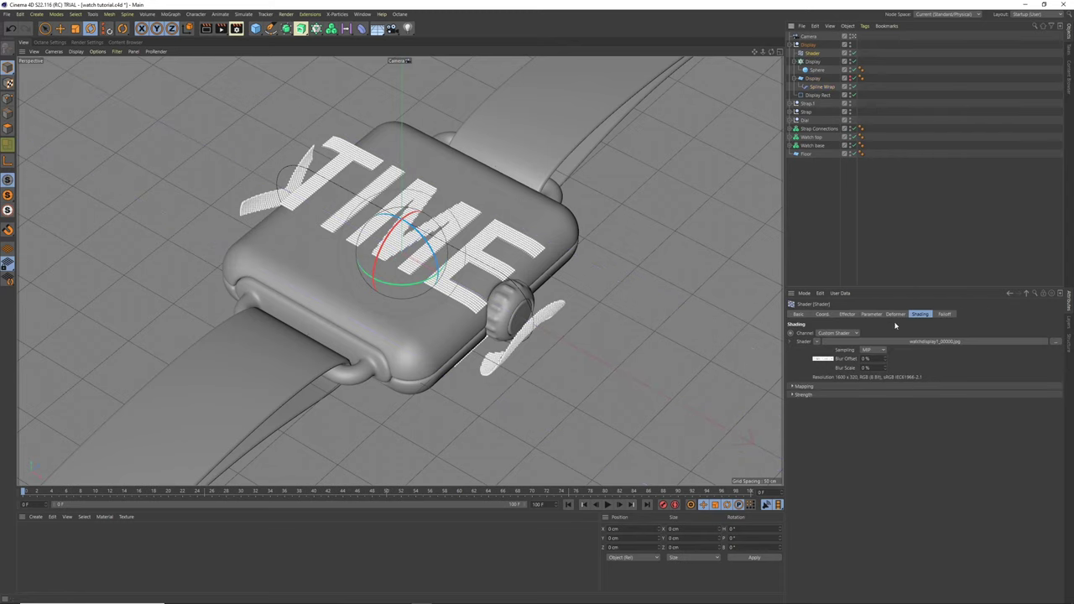
left_click(813, 62)
left_click(816, 79)
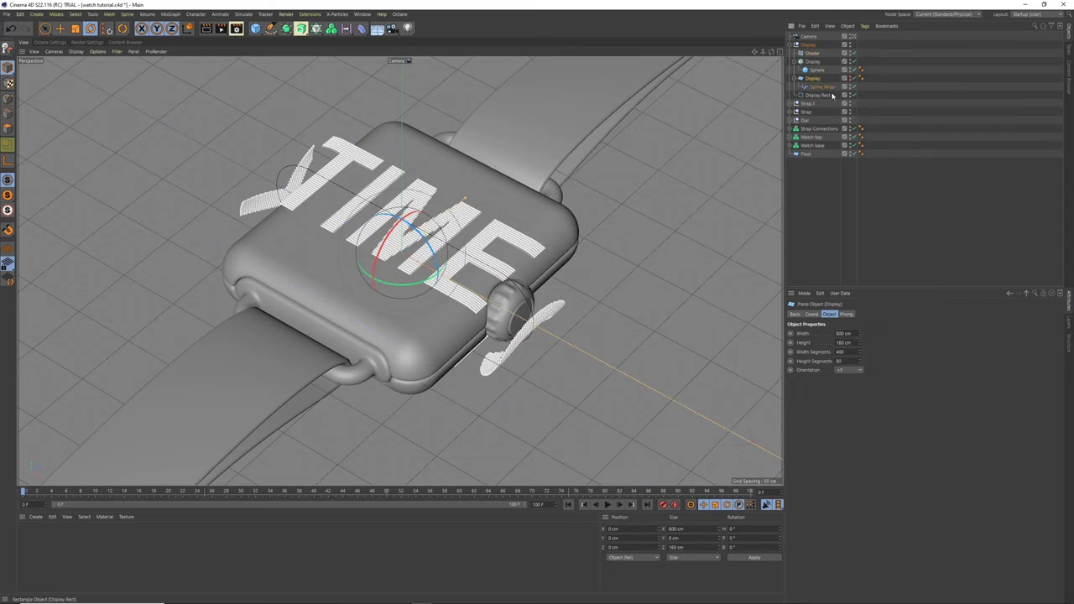
left_click(817, 70)
left_click(836, 333)
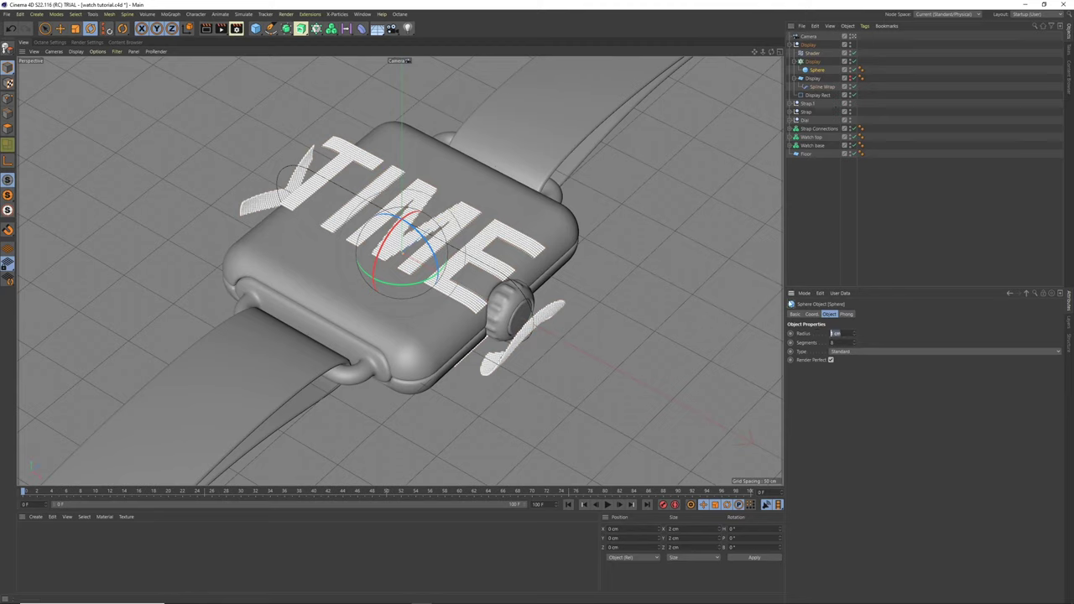
type("0.1")
key("Return")
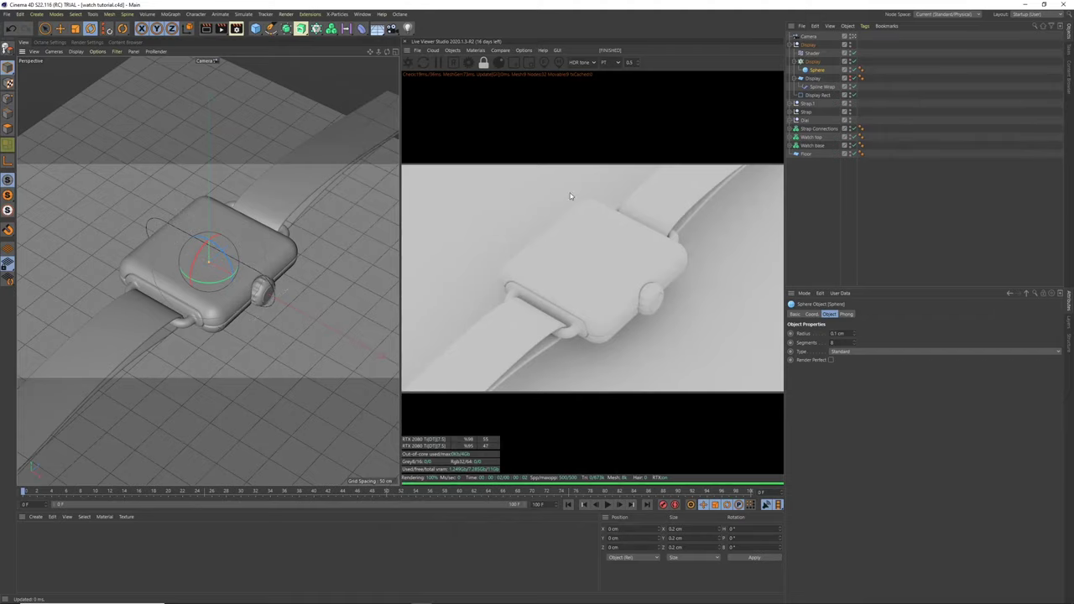
- Collapse the Display group, review the Octane pathtracing kernel settings and return to the perspective view
left_click(793, 44)
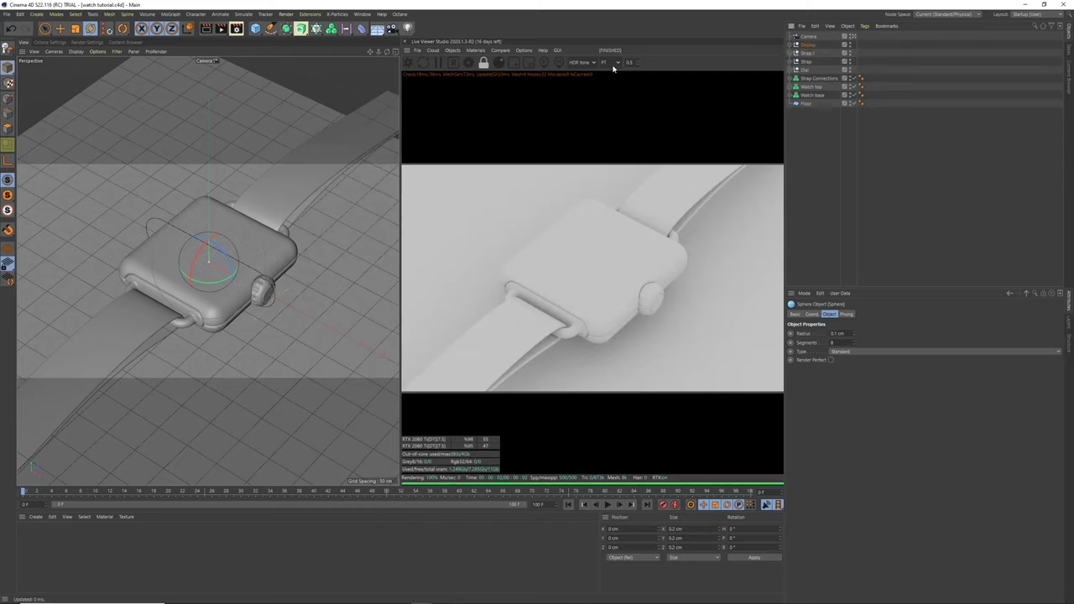
left_click(454, 63)
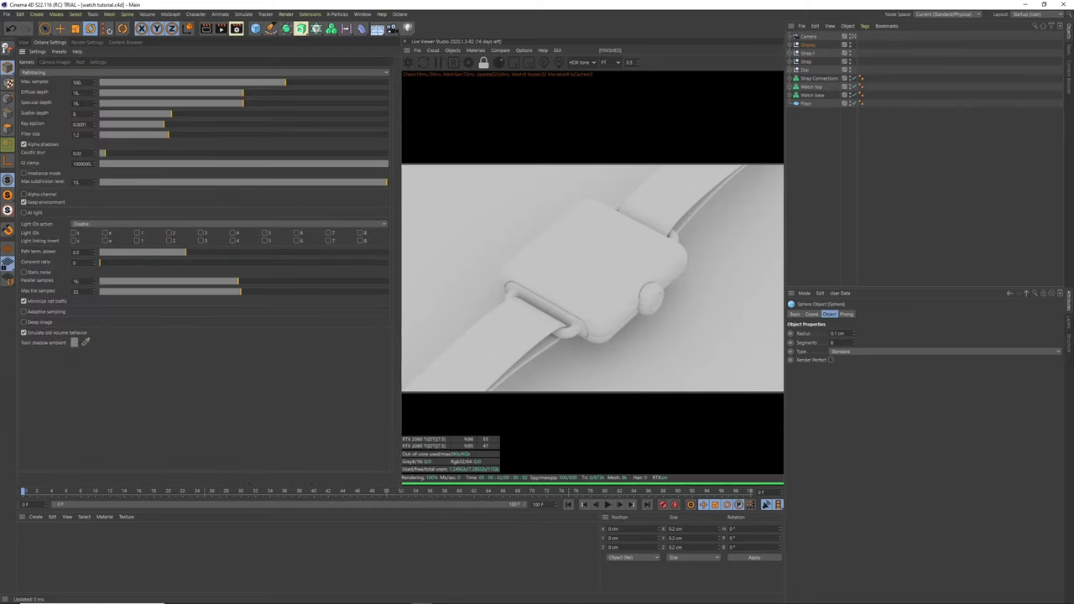
left_click(23, 43)
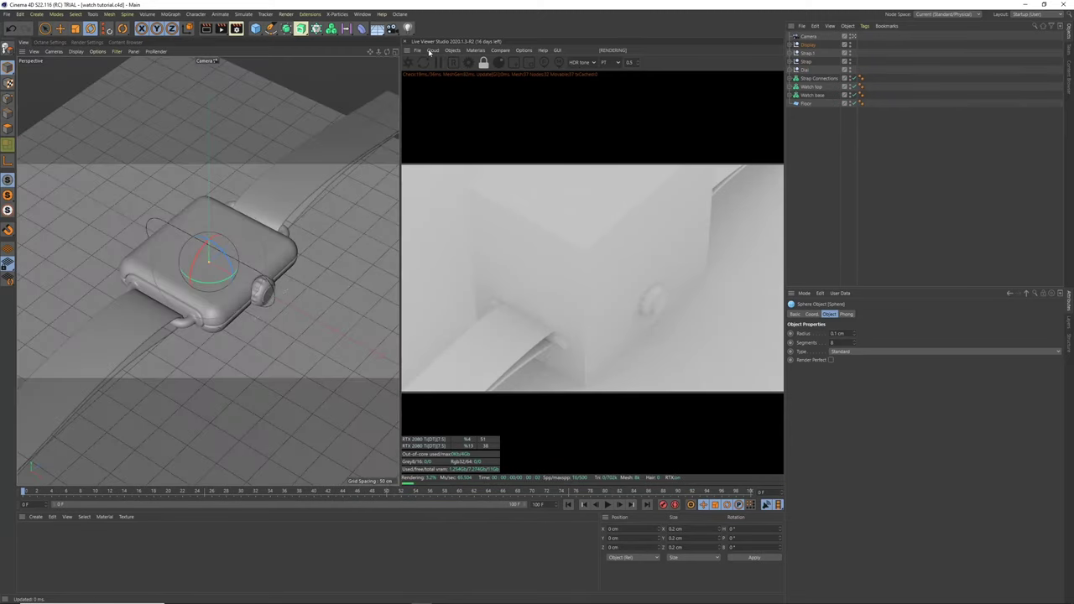
- Deselect all objects and bring up the list of Octane material types
left_click(831, 190)
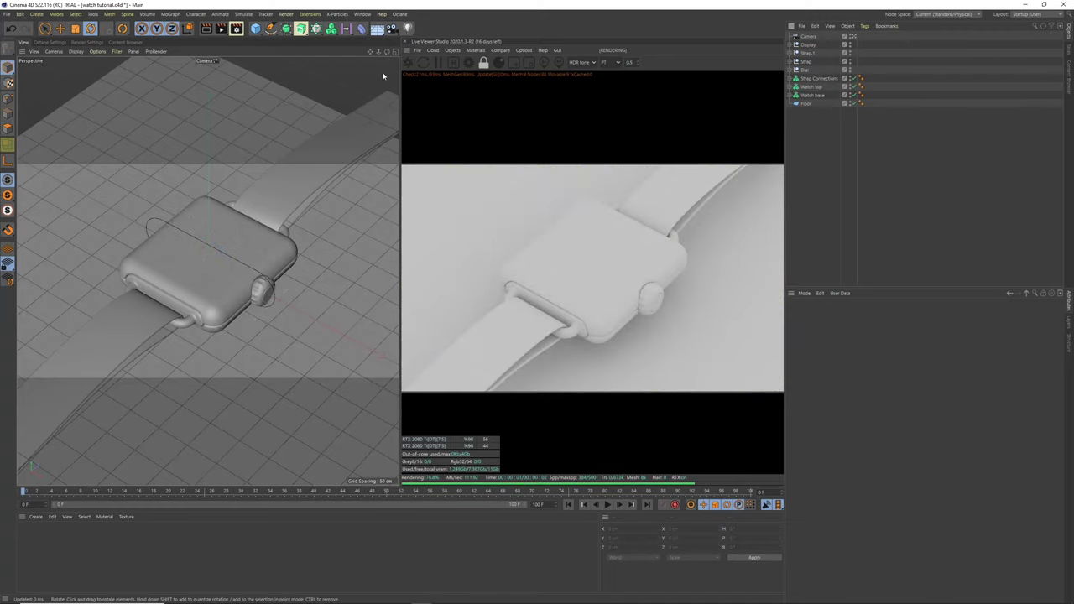
left_click(475, 51)
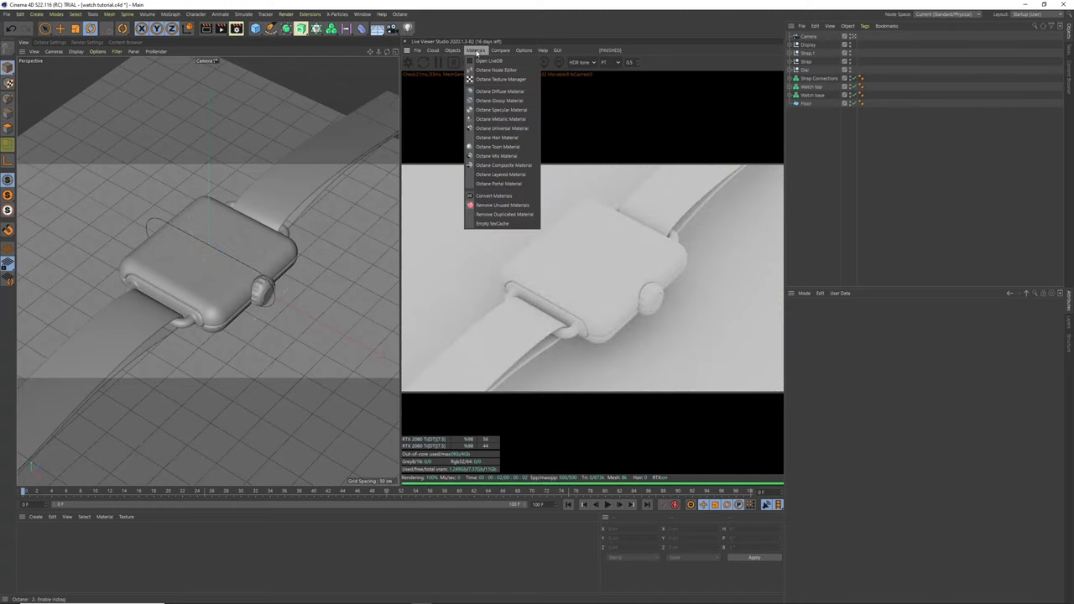